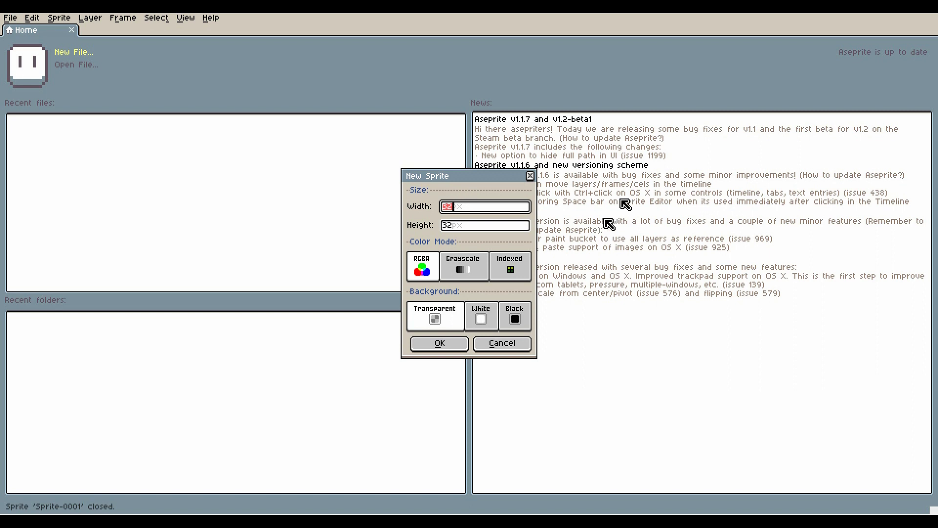
- Create a new 32 by 32 px sprite in RGBA colour mode with a transparent background
click(423, 272)
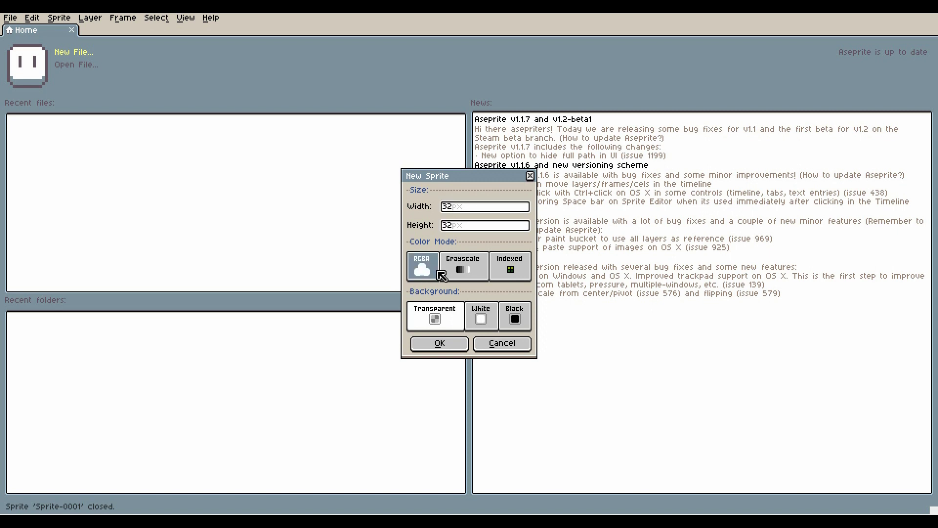
click(443, 330)
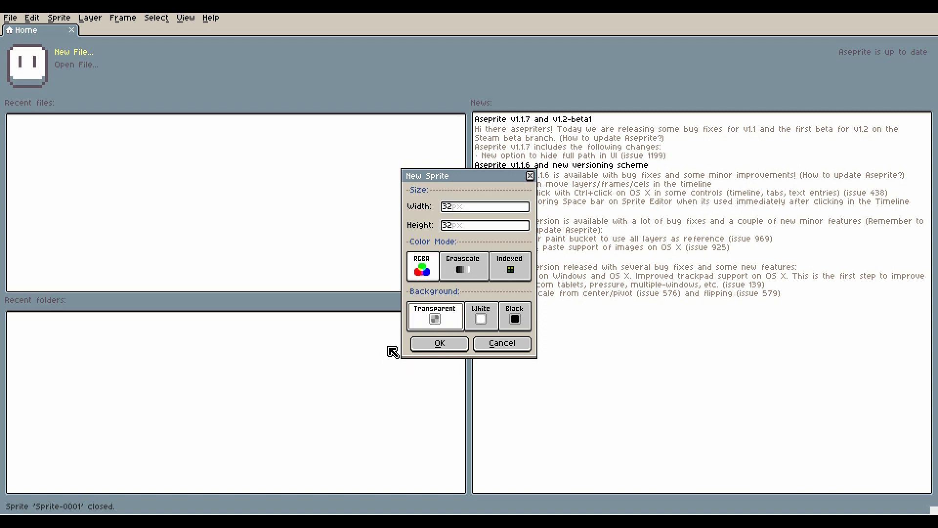
key(Return)
scroll(509, 221, up, 4)
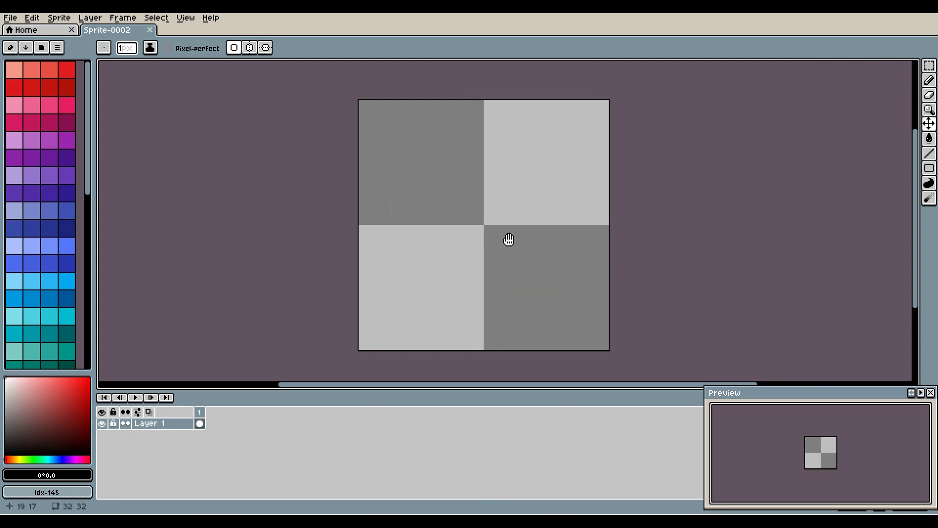
- Turn on tiled mode in both axes for the new sprite
drag(509, 240, 474, 241)
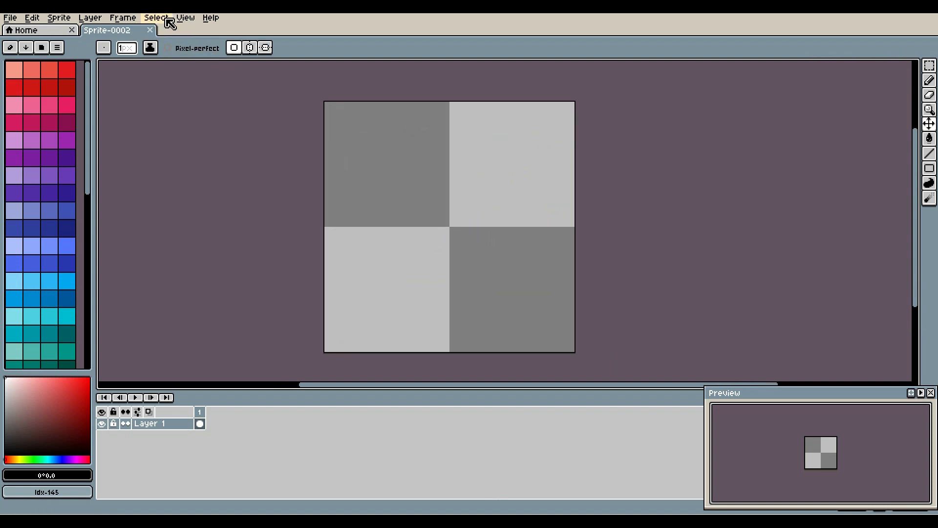
click(187, 19)
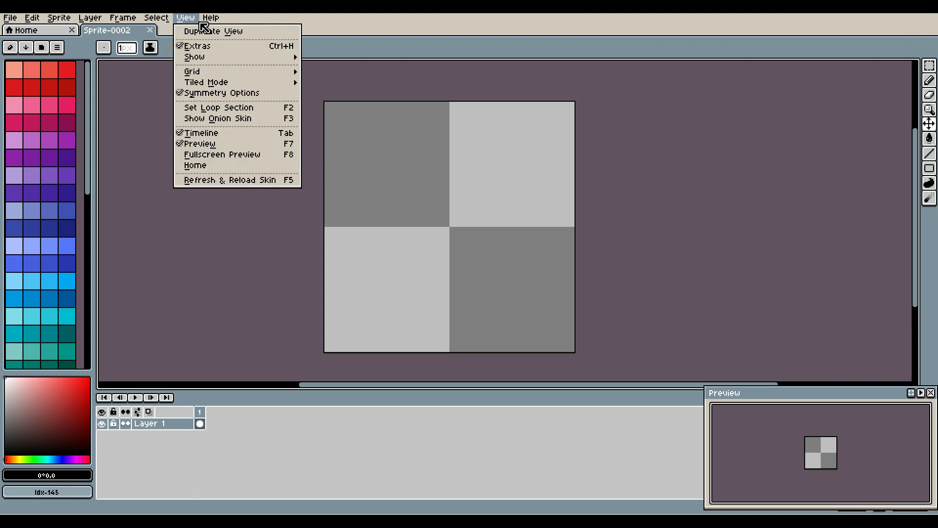
mouse_move(215, 84)
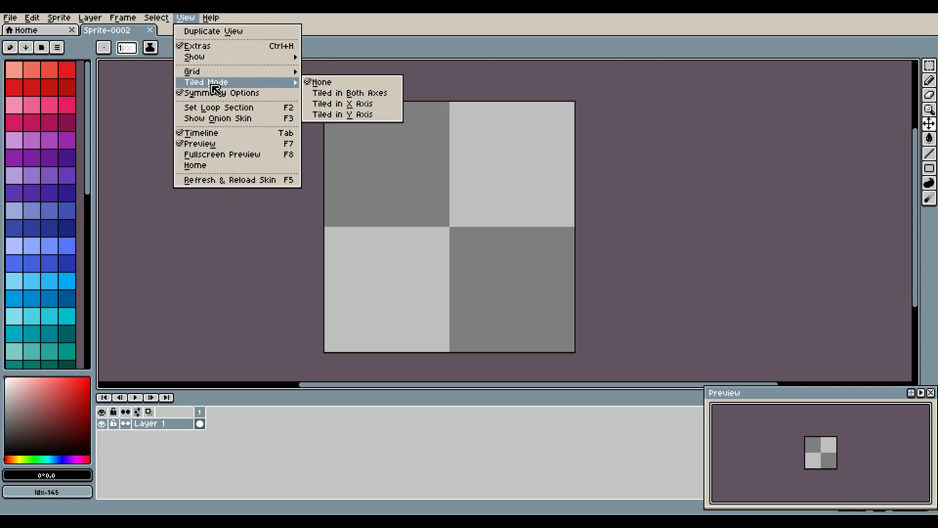
click(348, 93)
click(444, 154)
scroll(469, 153, down, 2)
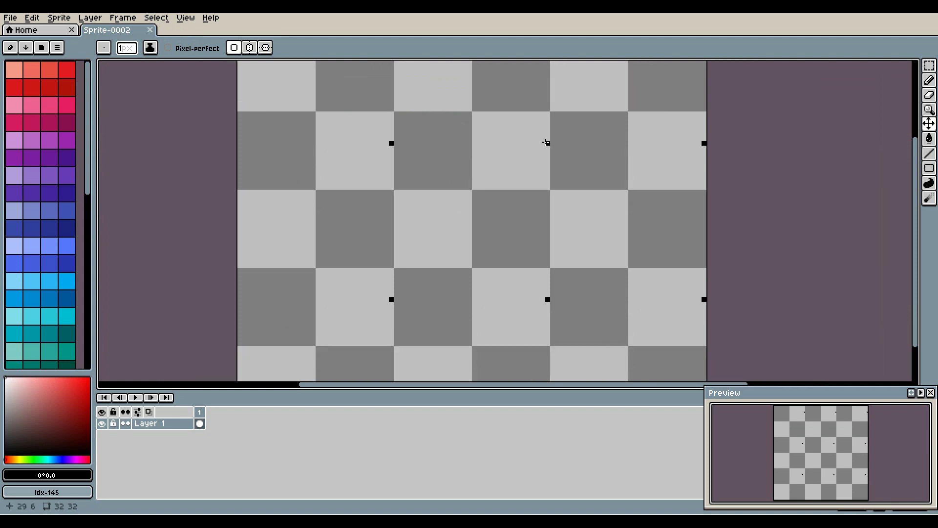
mouse_move(509, 153)
mouse_down()
mouse_move(454, 134)
mouse_move(541, 137)
mouse_move(454, 140)
mouse_move(597, 100)
mouse_up()
key(ctrl+z)
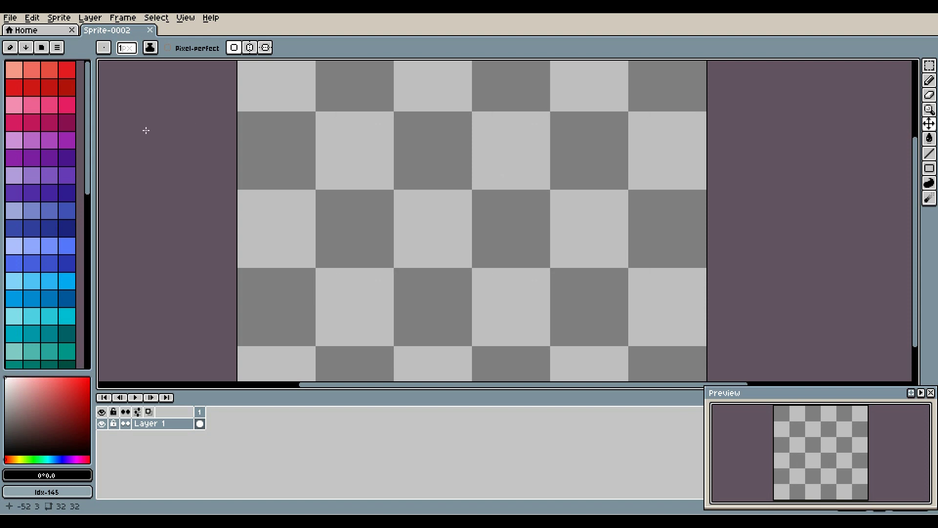
- Fill the whole tile with the medium green palette colour, index 74
key(shift+b)
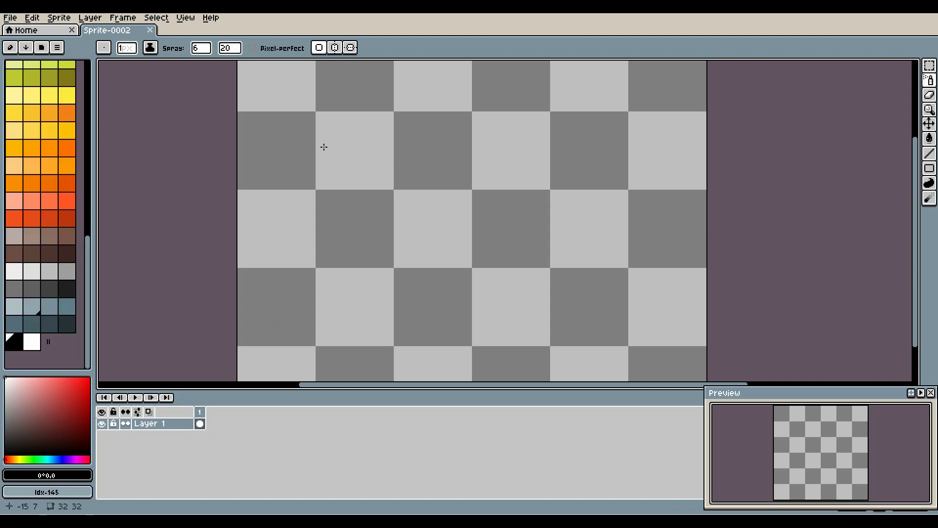
key(g)
scroll(73, 171, up, 4)
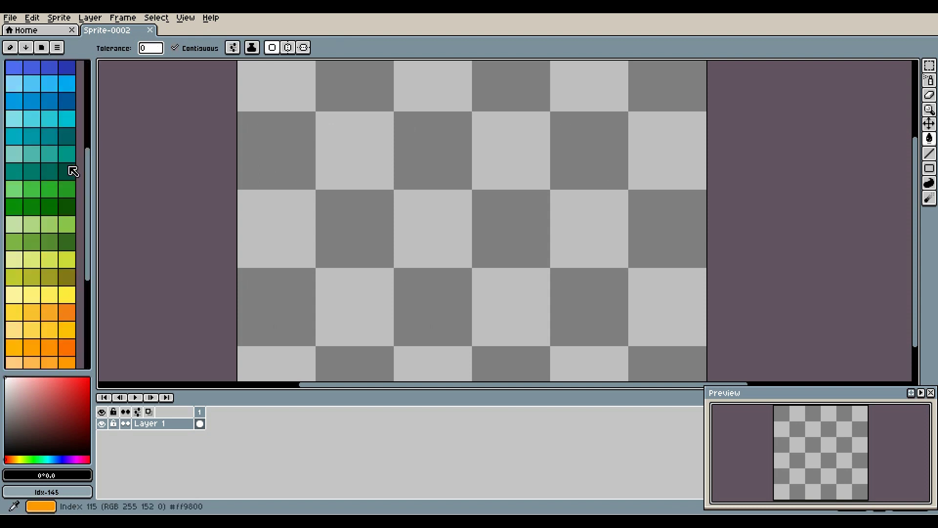
click(51, 191)
click(491, 214)
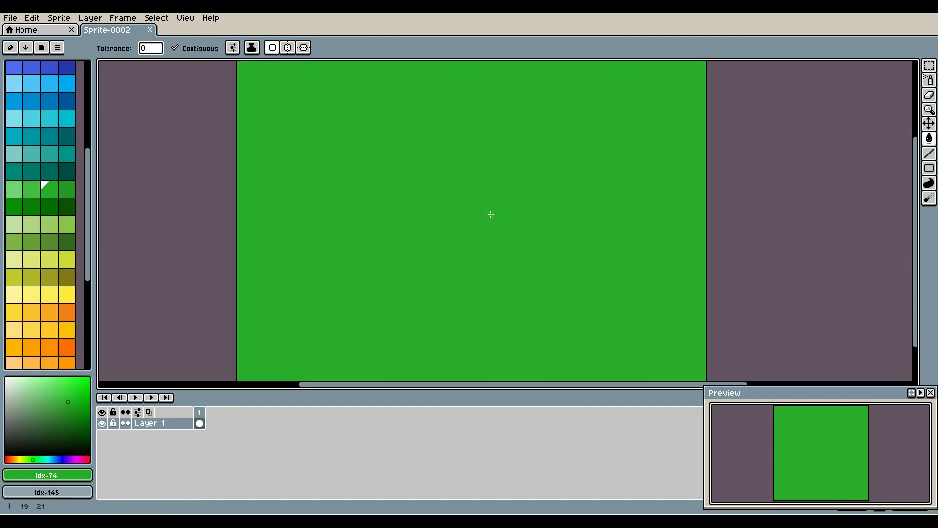
- Spray the slightly darker green, index 75, over the whole tile with the Spray tool
key(shift+b)
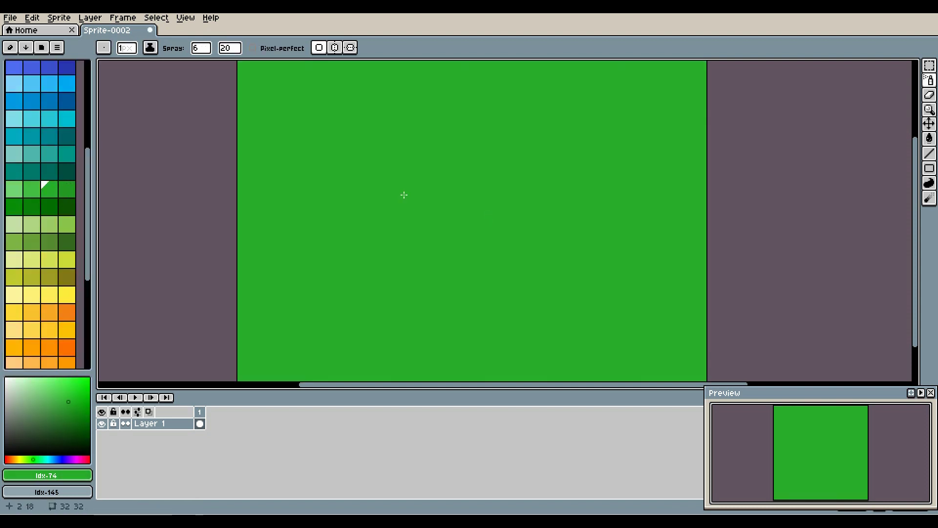
click(69, 191)
mouse_move(490, 186)
mouse_down()
mouse_move(391, 214)
mouse_move(551, 194)
mouse_move(636, 117)
mouse_move(640, 203)
mouse_move(562, 377)
mouse_up()
- Smooth the sprayed green speckles across the tile using the Blur tool with a 14 px round brush
scroll(631, 250, down, 1)
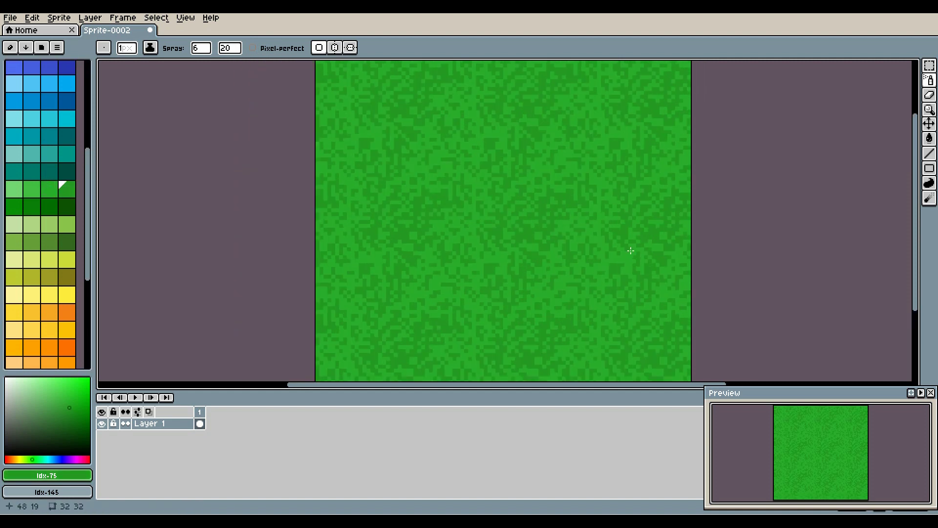
scroll(525, 206, down, 2)
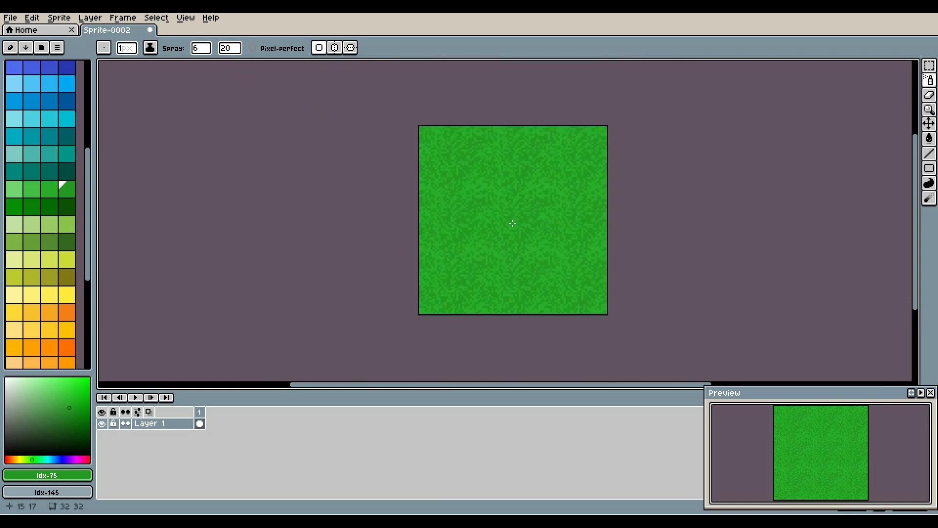
drag(512, 222, 442, 219)
scroll(441, 219, up, 2)
scroll(442, 220, up, 1)
scroll(443, 220, down, 1)
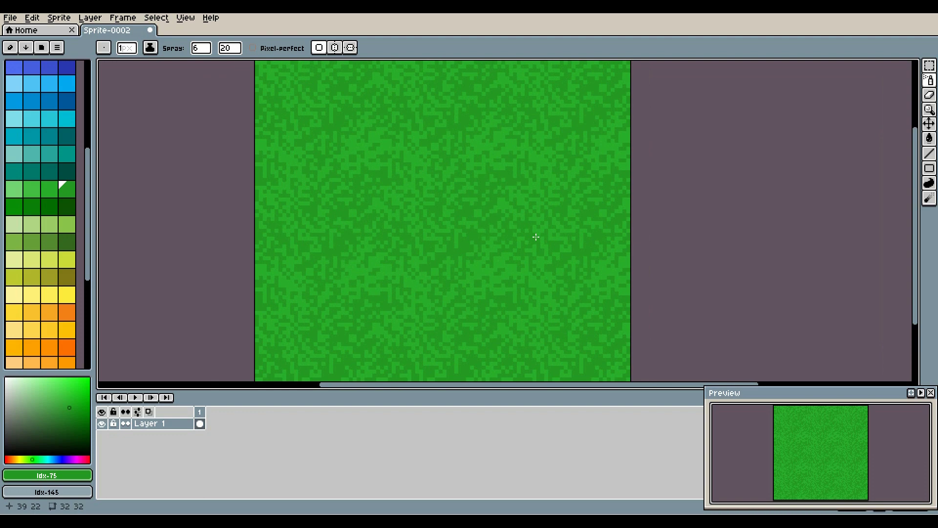
click(931, 202)
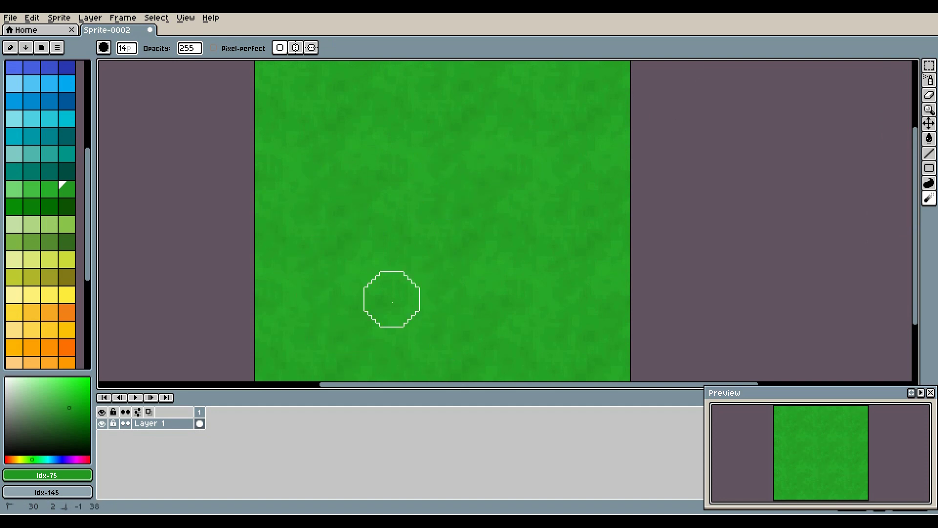
- Spray the darker green palette colour, index 76, over the blurred grass texture
key(shift+b)
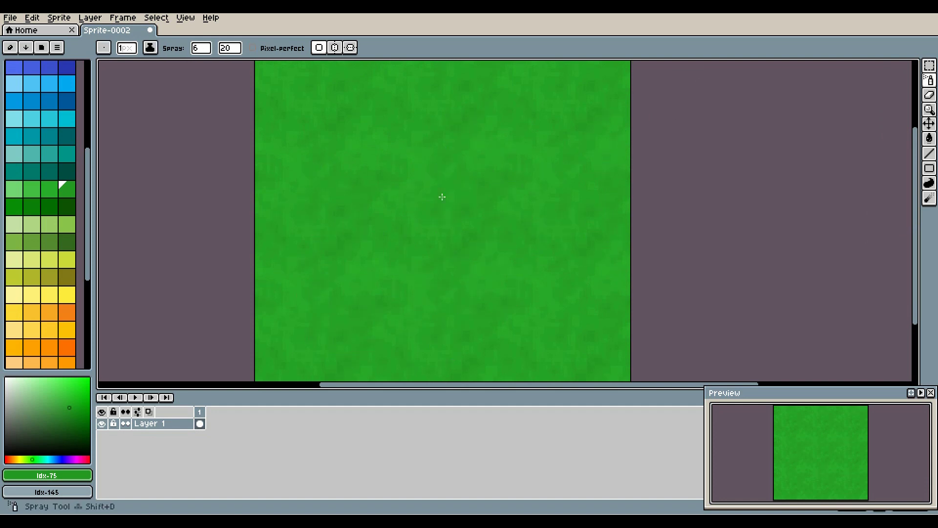
click(11, 215)
mouse_move(455, 210)
mouse_down()
mouse_move(479, 157)
mouse_move(429, 132)
mouse_move(400, 202)
mouse_move(366, 235)
mouse_move(495, 200)
mouse_move(475, 200)
mouse_move(363, 265)
mouse_move(388, 196)
mouse_up()
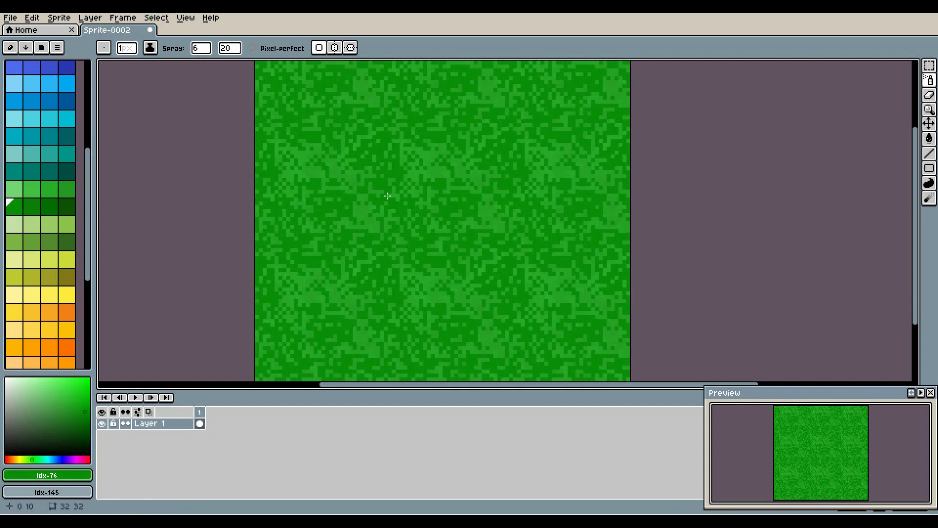
- Blur the dark green speckles across the grass tile with the 14 px Blur tool
key(r)
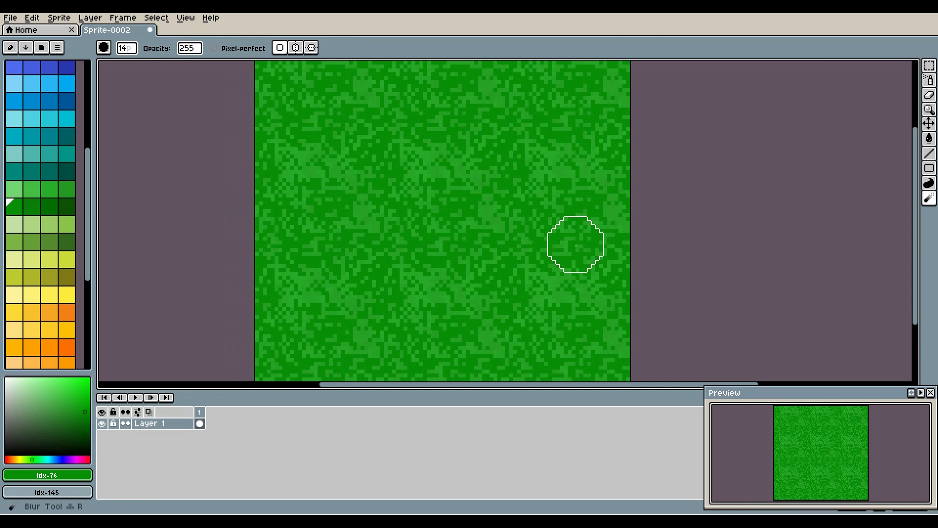
mouse_move(464, 99)
mouse_down()
mouse_move(447, 199)
mouse_move(440, 157)
mouse_move(419, 283)
mouse_move(400, 295)
mouse_move(566, 278)
mouse_move(537, 206)
mouse_up()
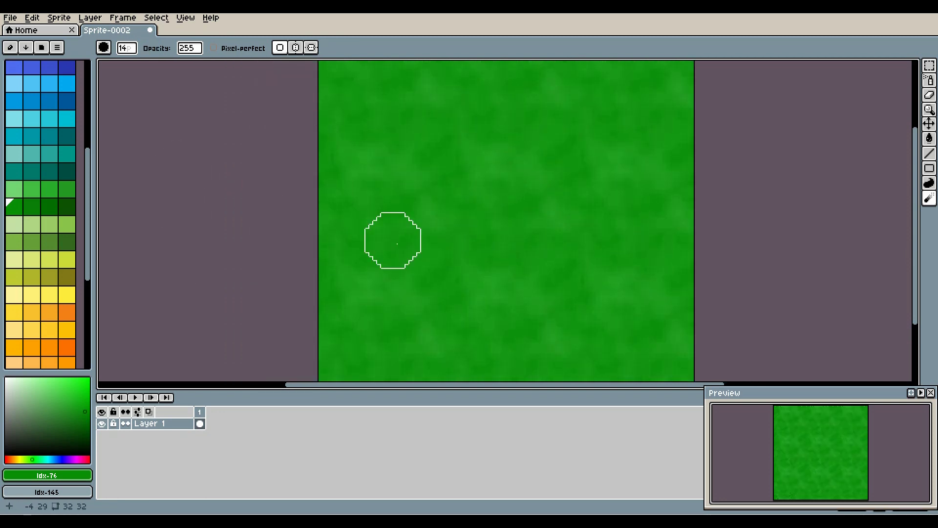
key(ctrl+z)
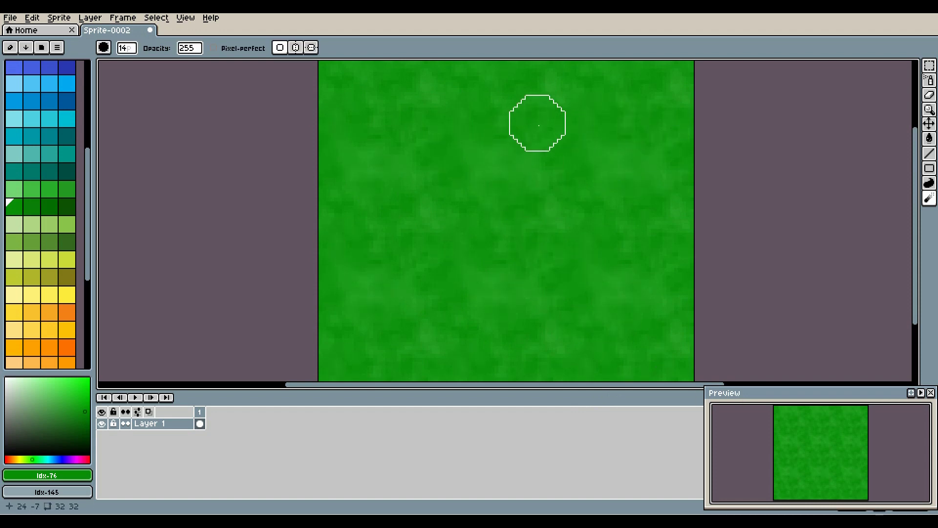
- Check the repeating grass pattern at different zoom levels and set tiled mode to None
scroll(456, 262, right, 3)
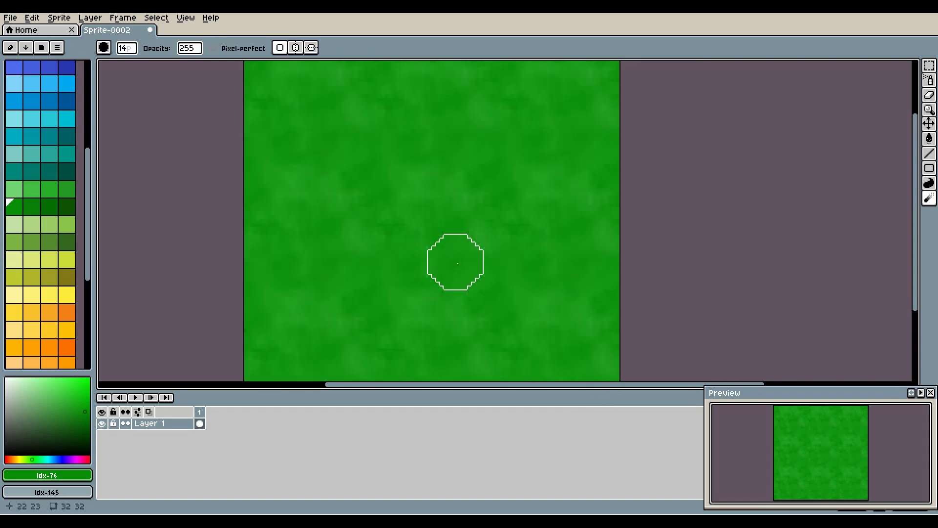
scroll(430, 222, left, 2)
scroll(434, 221, down, 2)
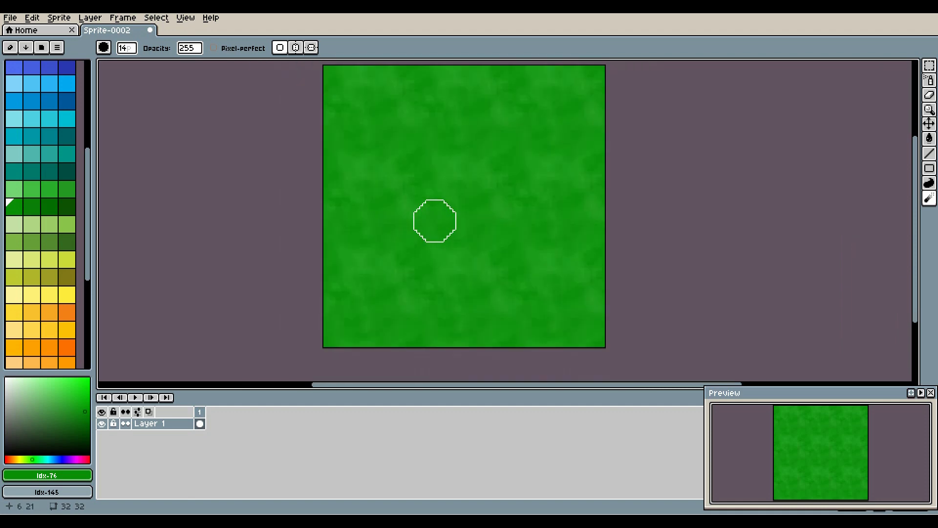
scroll(434, 221, up, 1)
scroll(435, 221, down, 1)
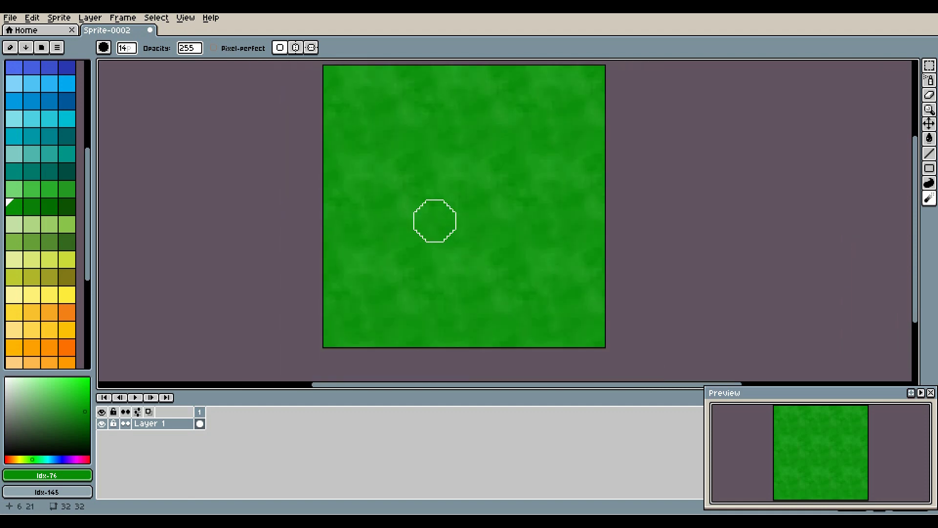
click(184, 18)
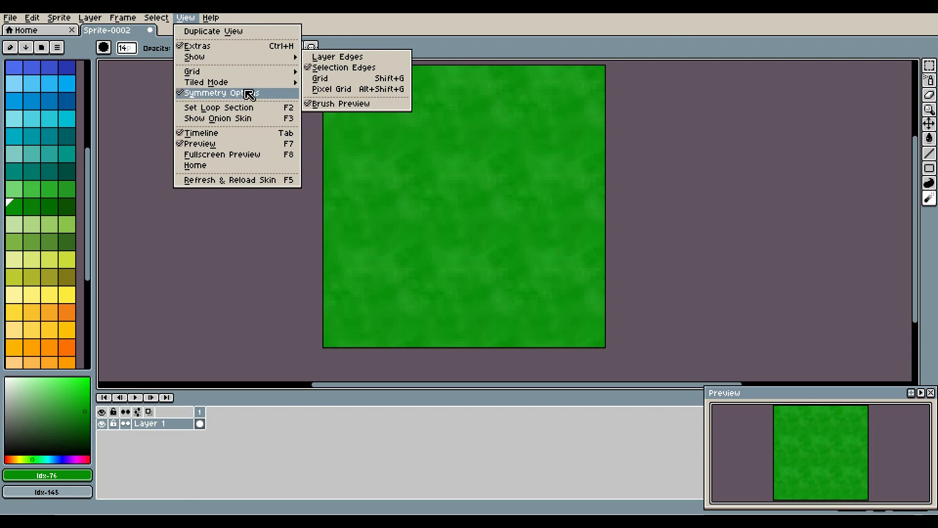
mouse_move(237, 83)
click(344, 81)
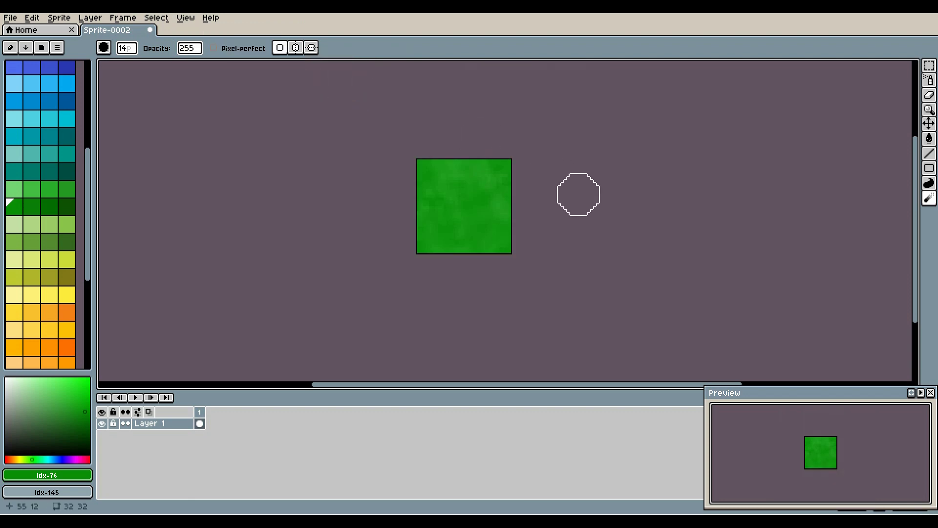
key(b)
scroll(459, 234, up, 3)
mouse_move(524, 189)
mouse_down()
mouse_move(500, 262)
mouse_move(507, 316)
mouse_up()
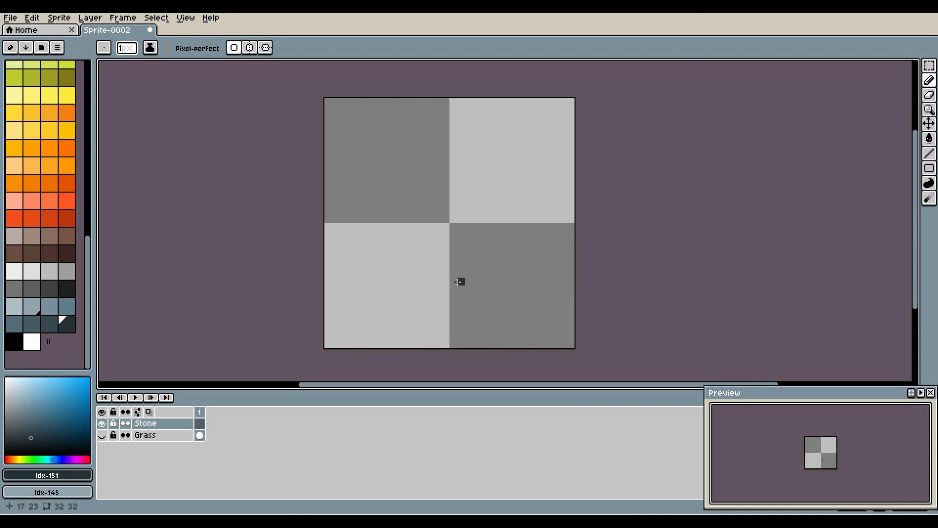
click(193, 20)
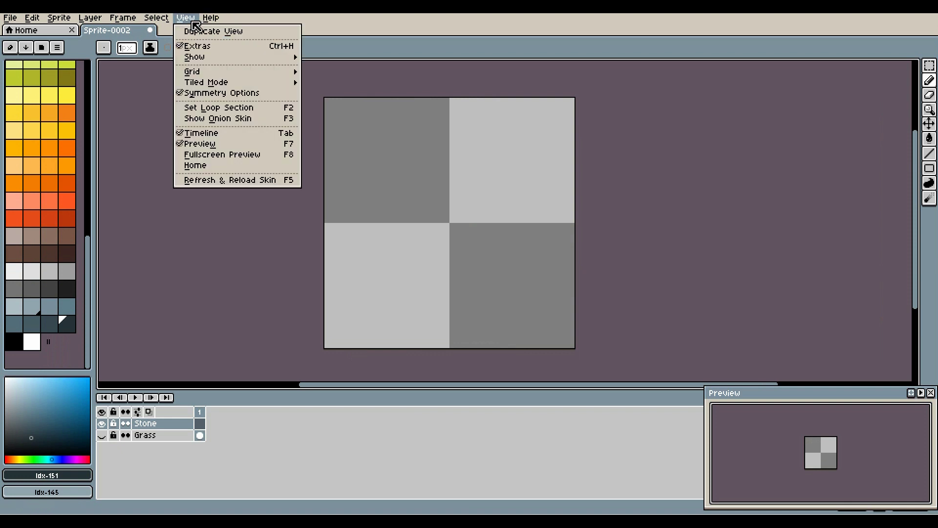
click(220, 373)
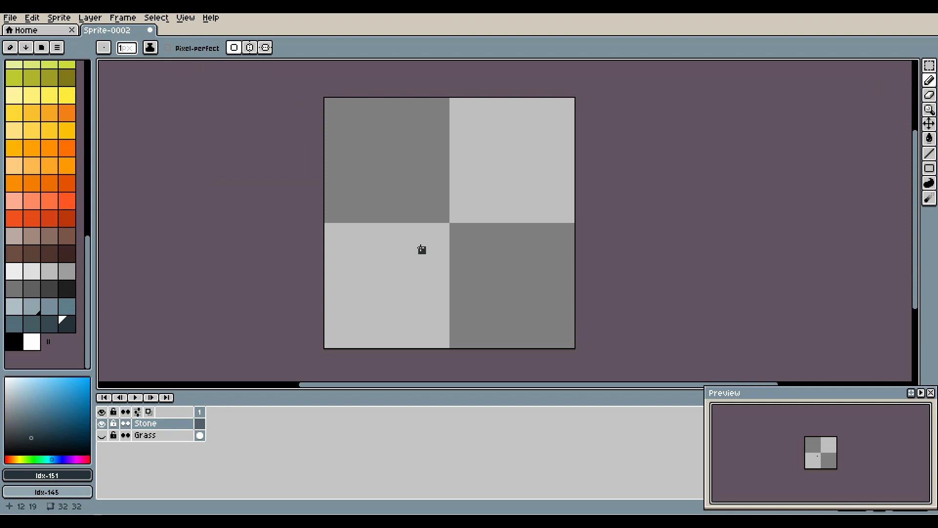
- Fill the empty Stone layer with the dark grey palette colour, index 142
drag(420, 249, 381, 231)
key(g)
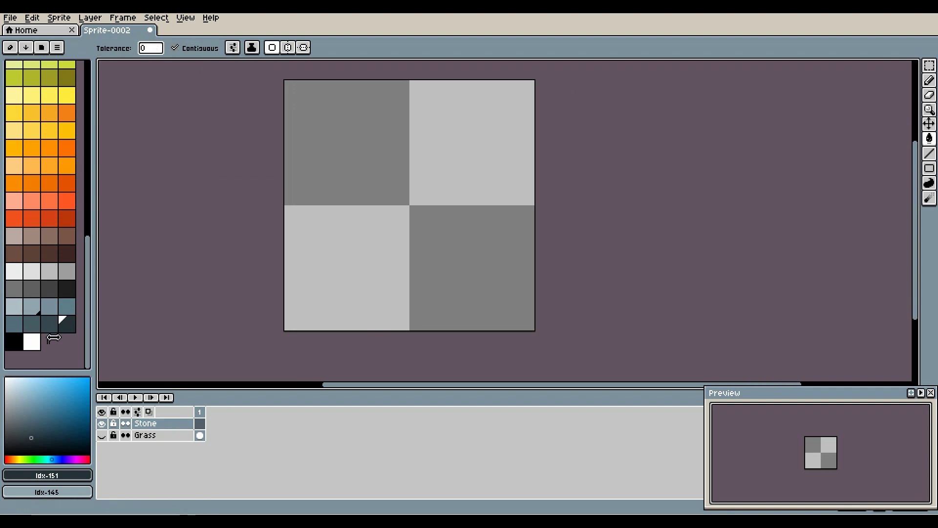
click(59, 293)
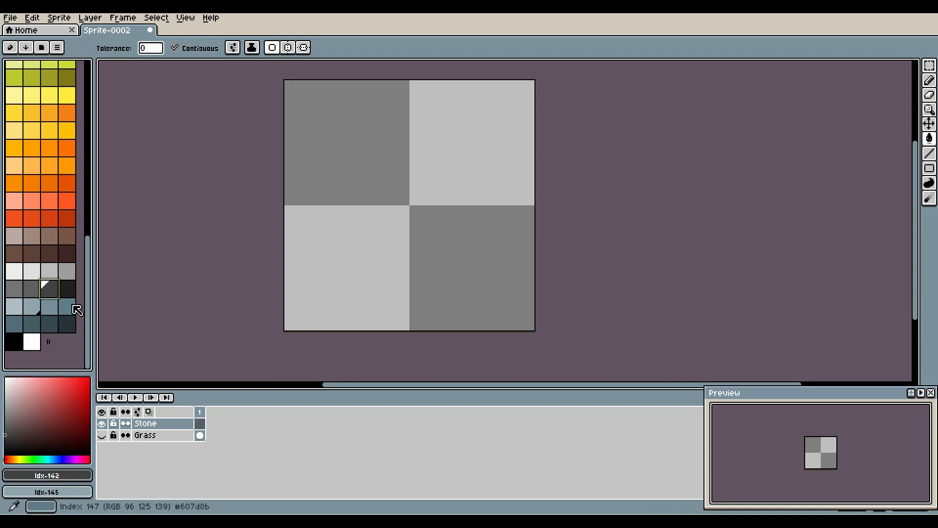
click(336, 232)
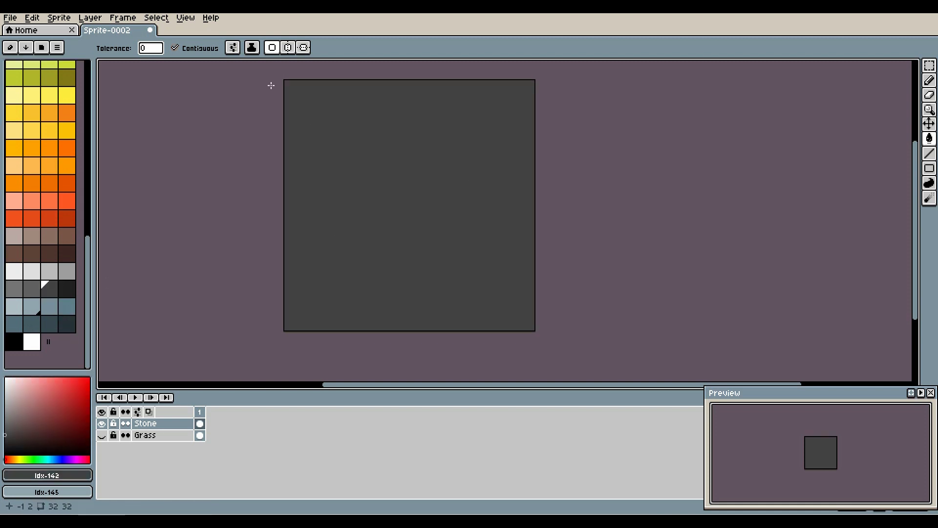
- Switch tiled mode back on in both axes for the stone tile
click(186, 18)
mouse_move(230, 88)
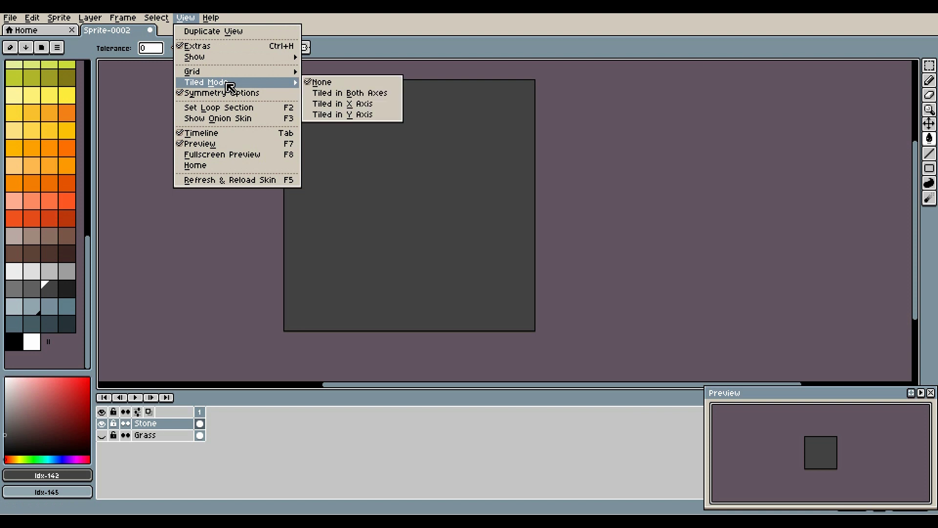
click(348, 93)
scroll(421, 218, down, 2)
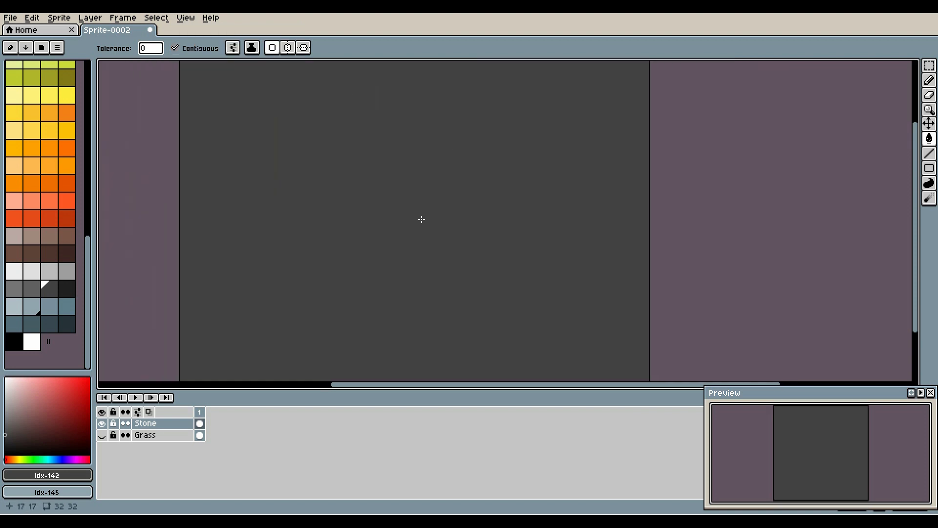
- Outline a large rounded stone on the tile with the 1 px Pencil in the dark blue-grey palette colour, index 151
click(33, 327)
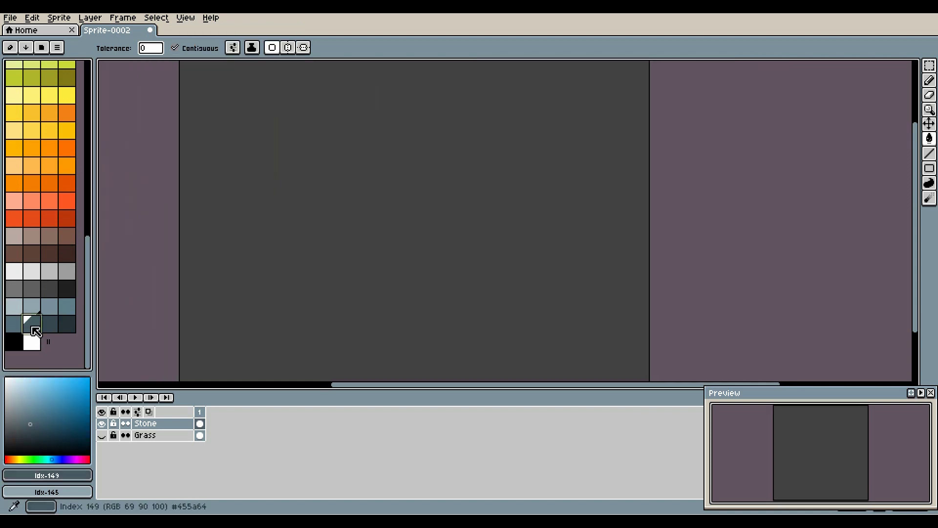
click(49, 323)
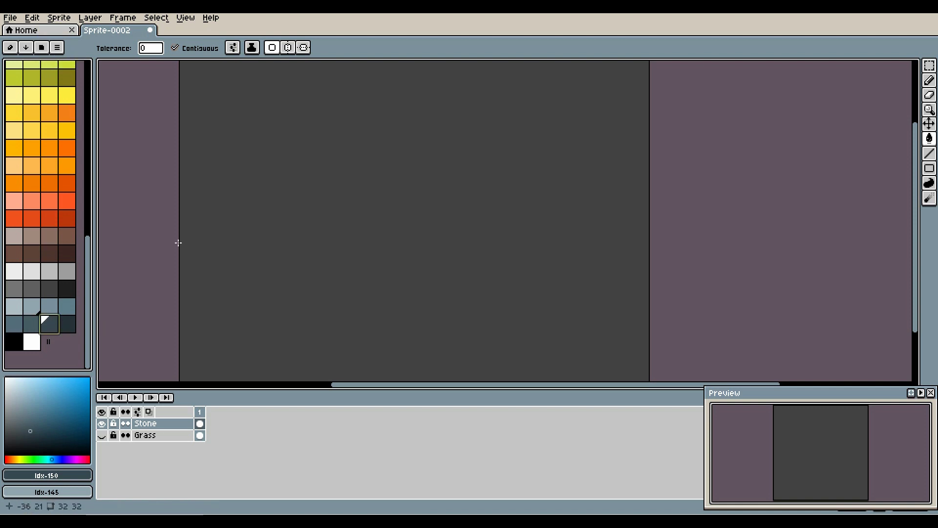
key(b)
drag(448, 159, 460, 190)
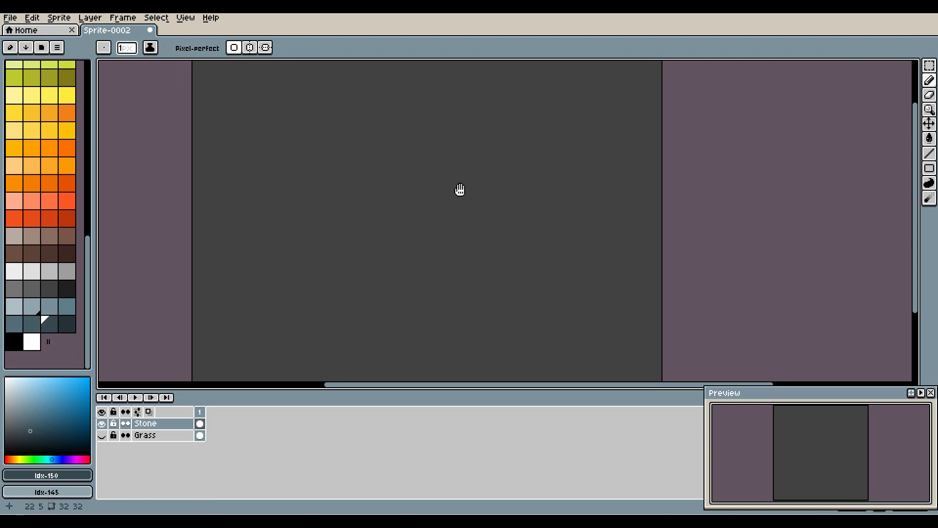
click(68, 325)
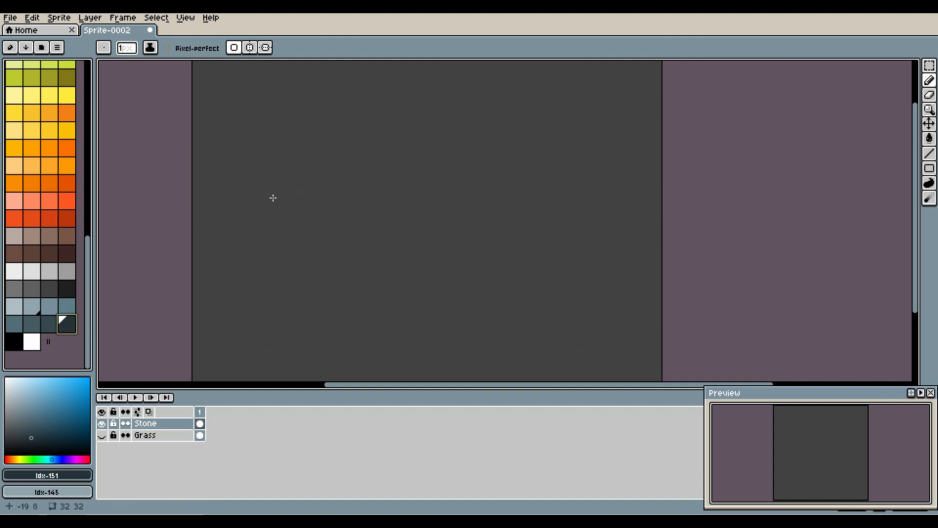
scroll(429, 181, up, 1)
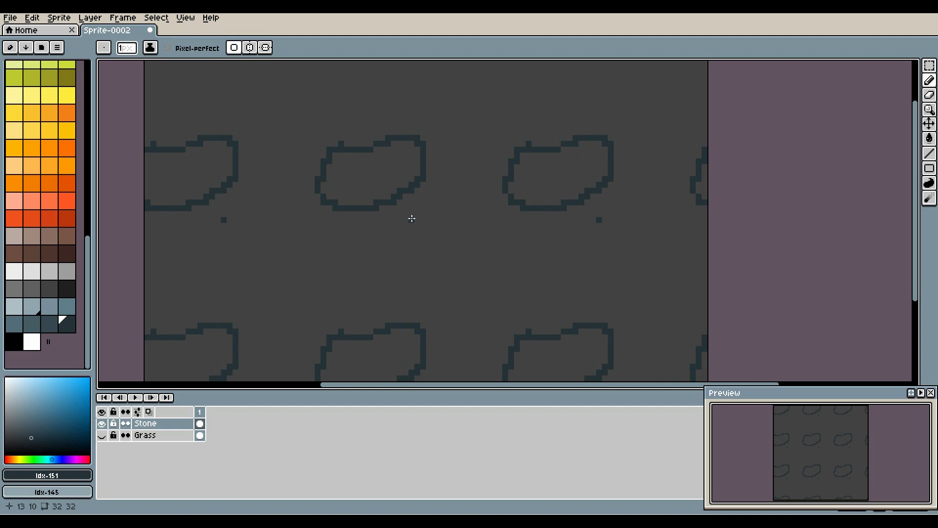
- Outline a kidney-shaped stone and an oval stone below the large one, erasing surplus corner pixels with the background grey #424242
mouse_move(410, 218)
mouse_down()
mouse_move(422, 231)
mouse_move(415, 219)
mouse_up()
mouse_move(441, 179)
mouse_down()
mouse_move(441, 225)
mouse_move(446, 181)
mouse_move(458, 242)
mouse_up()
scroll(412, 213, up, 2)
alt+right_click(434, 214)
right_click(426, 218)
right_click(422, 201)
right_click(445, 225)
click(415, 176)
click(391, 211)
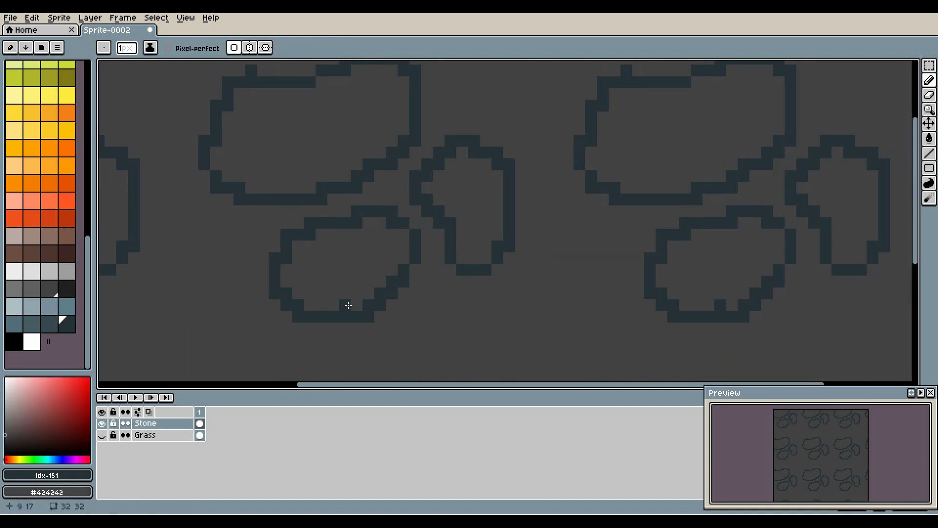
- Outline another medium stone and a tiny stone beneath the oval and kidney-shaped stones, cleaning up their edges
scroll(433, 193, down, 2)
mouse_move(437, 237)
mouse_down()
mouse_move(430, 296)
mouse_move(442, 241)
mouse_move(489, 243)
mouse_move(466, 252)
mouse_up()
scroll(486, 249, up, 2)
drag(527, 275, 498, 248)
right_click(427, 246)
right_click(415, 232)
click(427, 200)
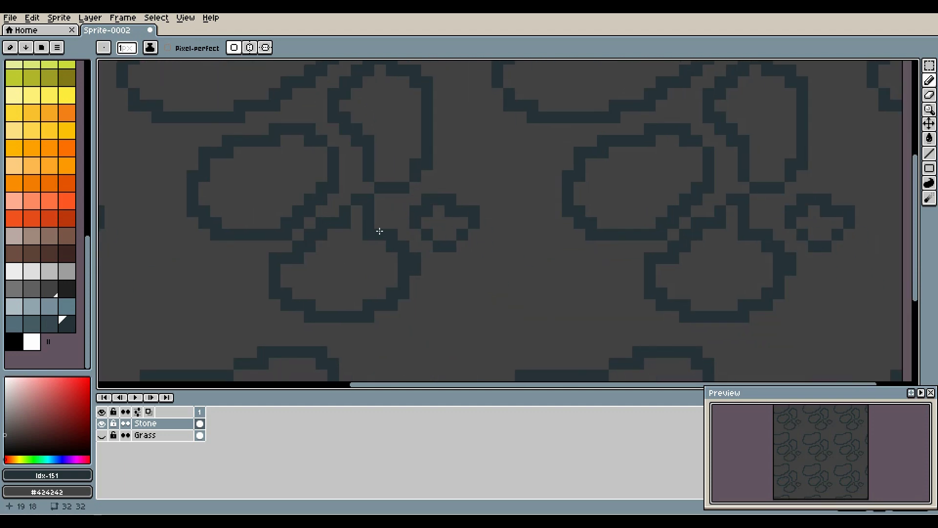
- Clean up the medium stone's peak and outline a small rounded stone beside it, trimming its surplus pixels
right_click(369, 200)
right_click(357, 200)
mouse_move(303, 241)
mouse_down()
mouse_move(398, 193)
mouse_move(432, 189)
mouse_move(405, 209)
mouse_up()
right_click(394, 197)
mouse_move(311, 209)
mouse_down()
mouse_move(343, 274)
mouse_move(309, 210)
mouse_up()
drag(276, 291, 299, 303)
right_click(289, 290)
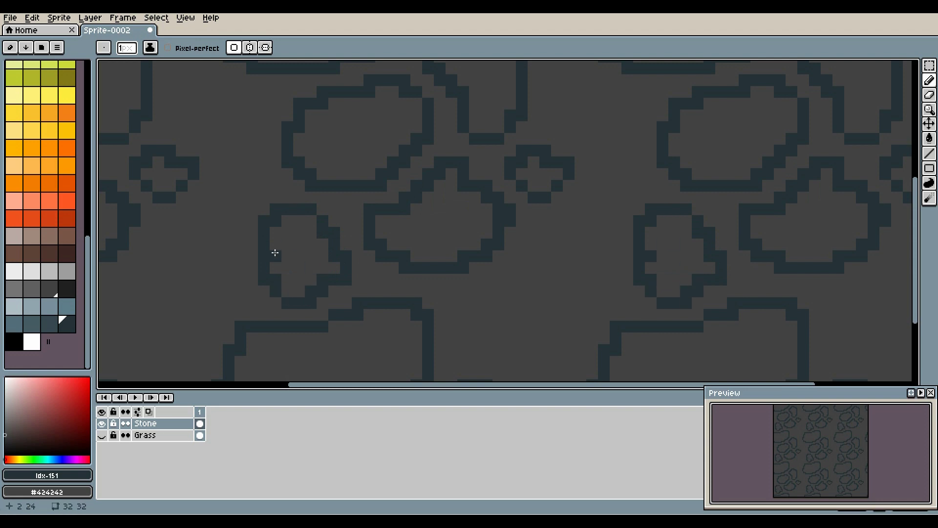
- Outline a round stone and a downward-tapering stone in the remaining gaps, removing doubled outline pixels with the background grey
drag(276, 246, 461, 299)
mouse_move(380, 274)
mouse_down()
mouse_move(367, 355)
mouse_move(382, 268)
mouse_up()
drag(391, 224, 423, 319)
mouse_move(399, 262)
mouse_down()
mouse_move(454, 335)
mouse_move(389, 245)
mouse_move(388, 227)
mouse_up()
right_click(400, 239)
right_click(461, 214)
right_click(447, 215)
right_click(482, 227)
click(447, 227)
right_click(435, 216)
click(431, 223)
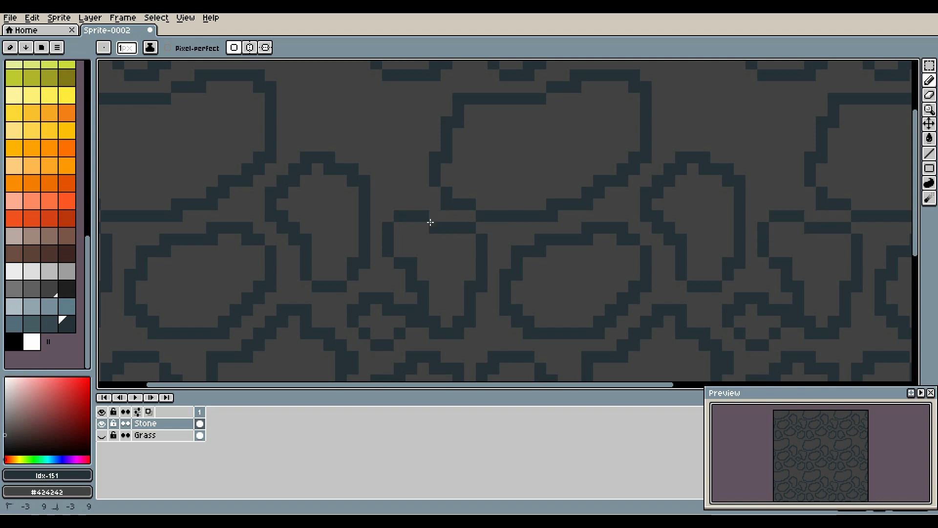
right_click(423, 309)
right_click(424, 297)
- Outline a narrow diagonal stone in the gap between the large stones and tidy its outline pixels
scroll(623, 142, up, 1)
drag(624, 143, 364, 226)
mouse_move(458, 137)
mouse_down()
mouse_move(432, 190)
mouse_move(442, 138)
mouse_up()
mouse_move(580, 199)
mouse_down()
mouse_move(512, 234)
mouse_move(553, 211)
mouse_up()
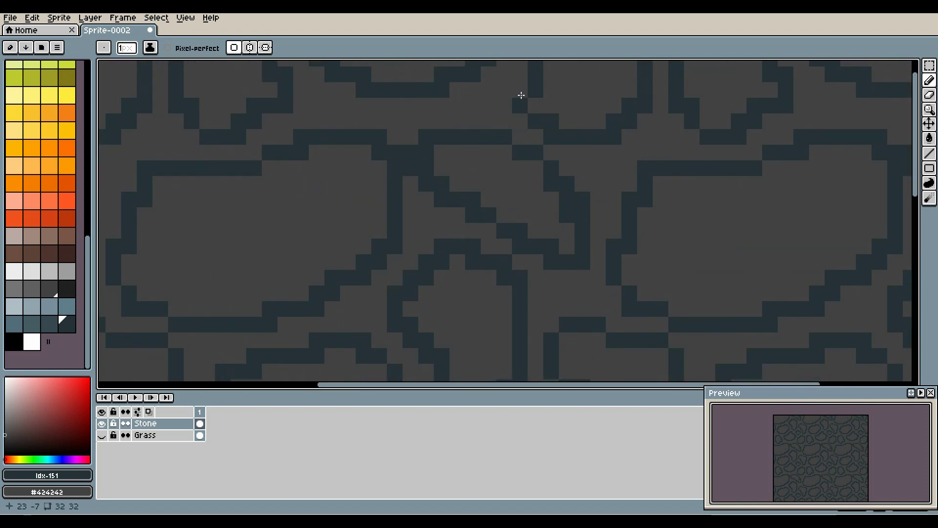
click(522, 96)
right_click(539, 150)
drag(530, 164, 504, 152)
right_click(409, 156)
right_click(568, 219)
click(535, 231)
right_click(521, 245)
scroll(587, 216, down, 4)
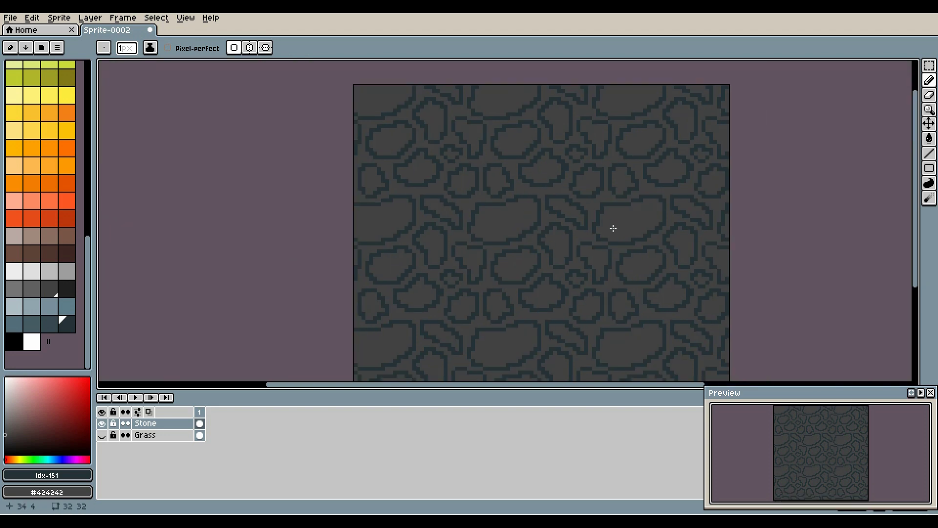
drag(613, 227, 539, 186)
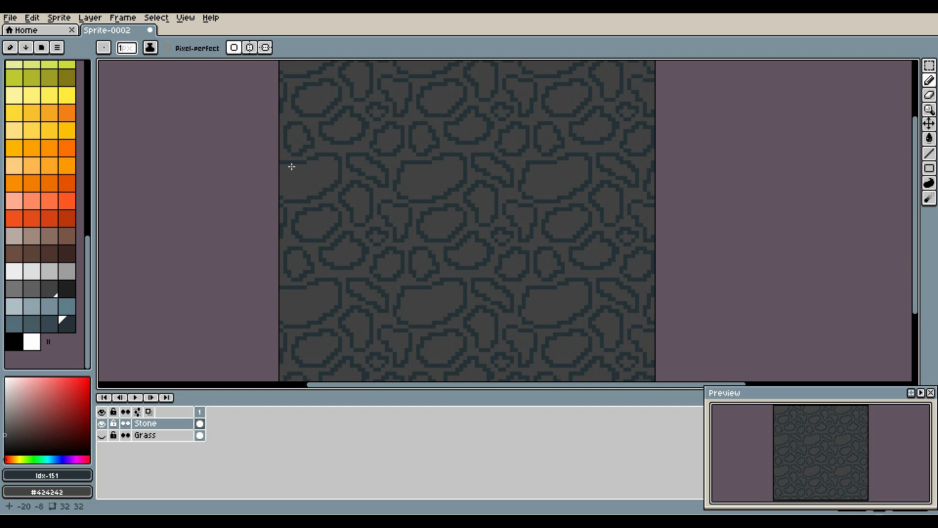
- Set the foreground to a darker blue-grey, HSB 200, 32, 16, and bucket-fill the oval, large and kidney-shaped stones
click(52, 474)
click(80, 398)
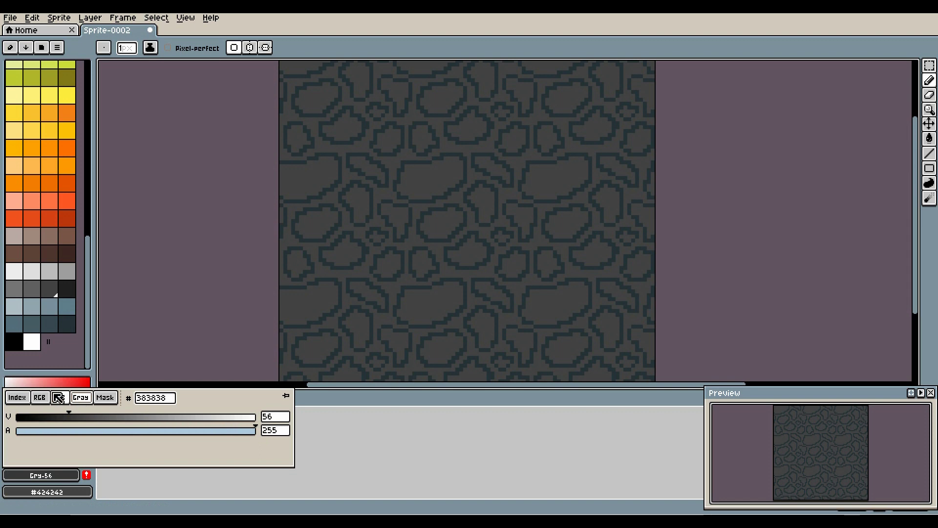
click(58, 397)
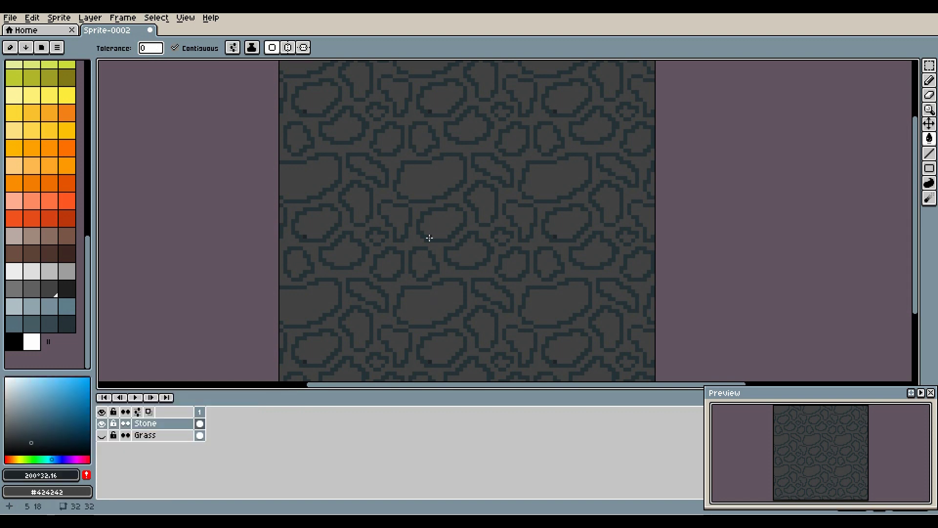
click(436, 221)
click(455, 193)
click(483, 194)
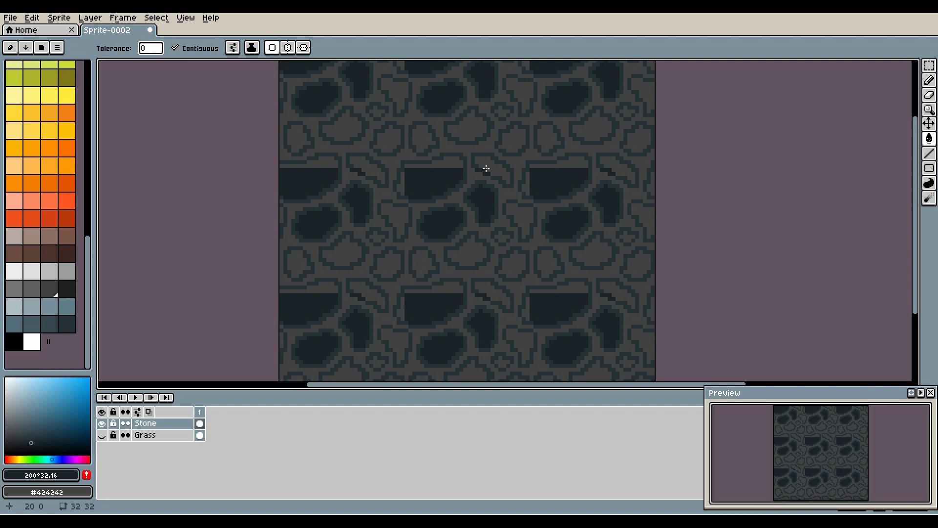
- Undo the stray fill in the diagonal stone and fill the tapering, medium, tiny and round stones with the dark blue-grey
key(ctrl+z)
click(513, 210)
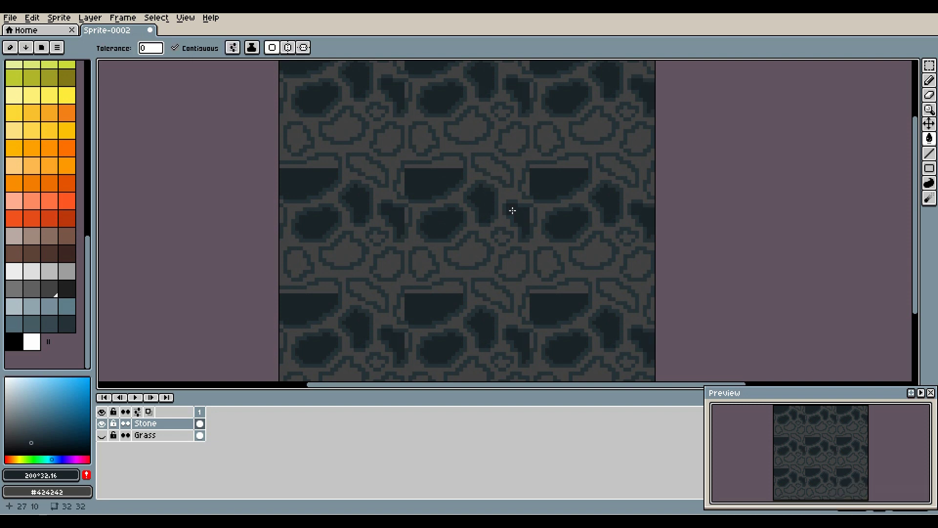
click(465, 247)
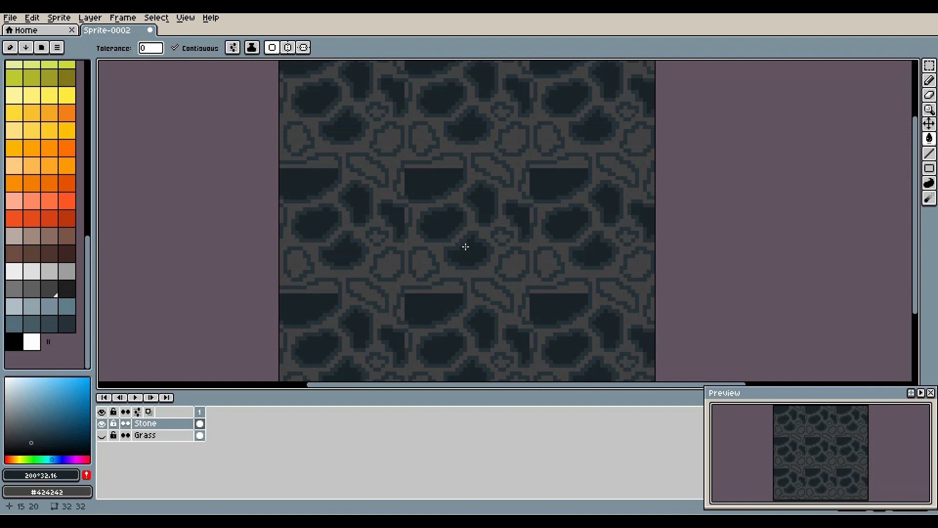
click(423, 260)
click(407, 211)
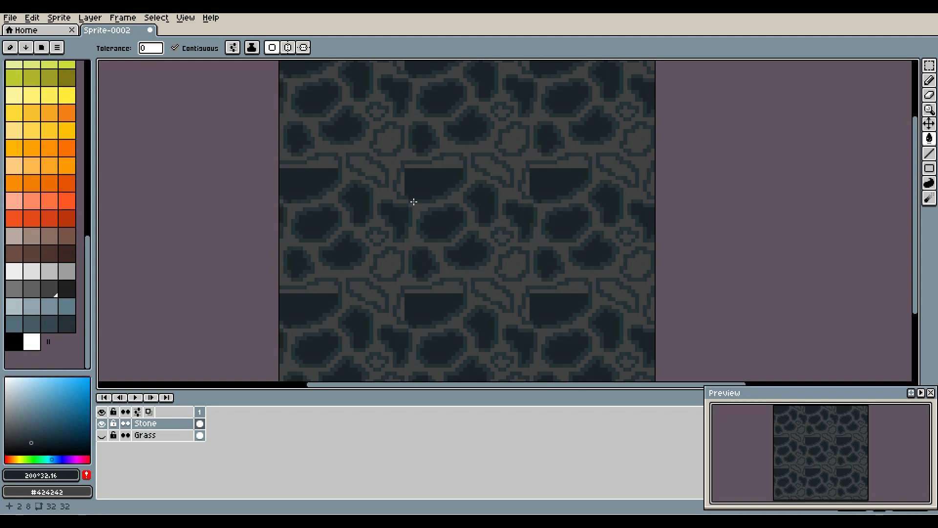
click(500, 236)
click(506, 262)
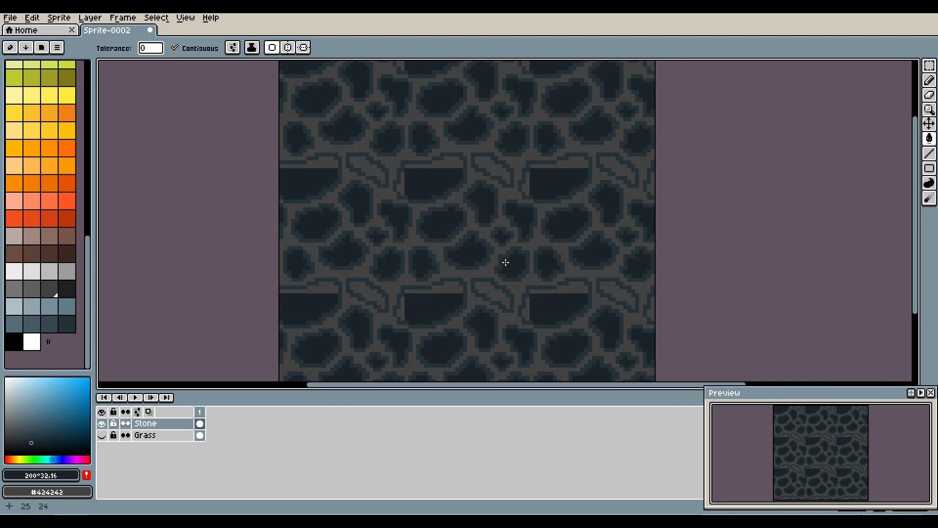
- Fill the unfilled parts of the large stone and the diagonal stone across the tile boundary with the dark blue-grey
click(450, 282)
click(523, 191)
click(503, 178)
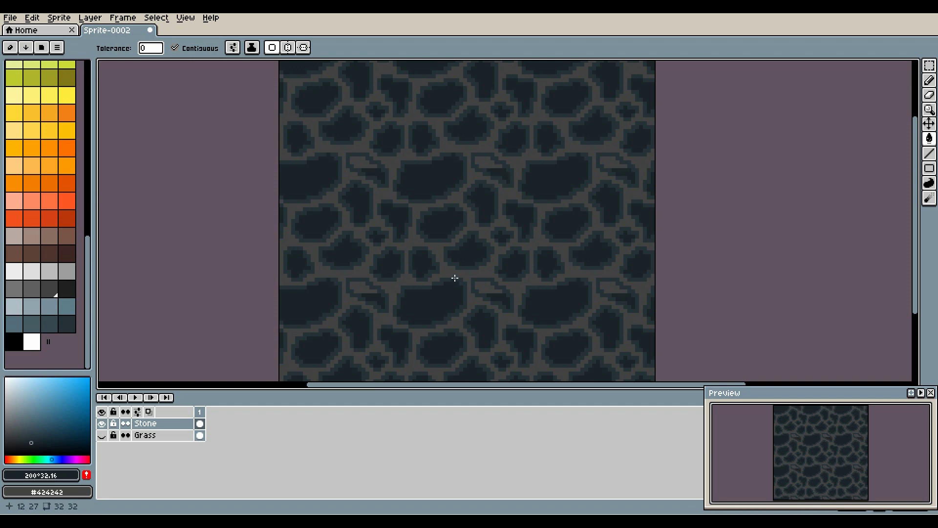
click(485, 285)
drag(511, 201, 515, 241)
scroll(515, 241, up, 1)
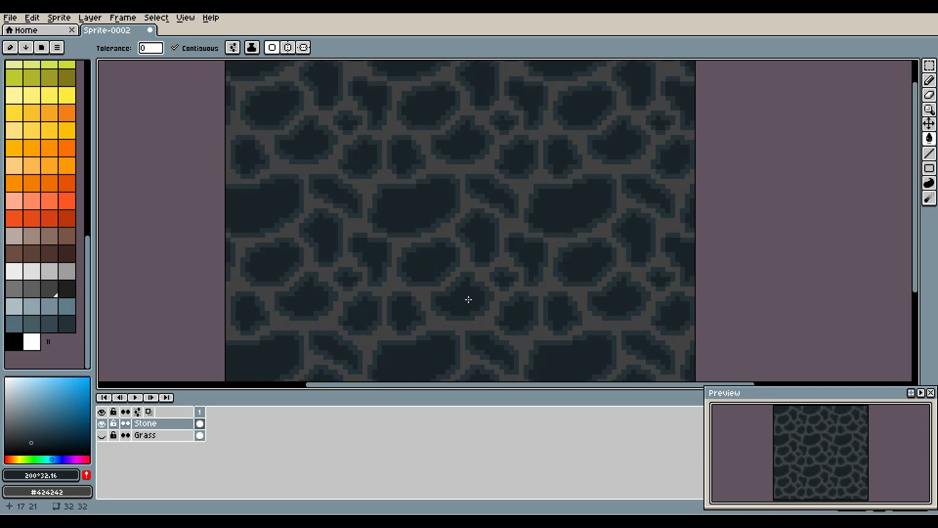
drag(441, 252, 485, 227)
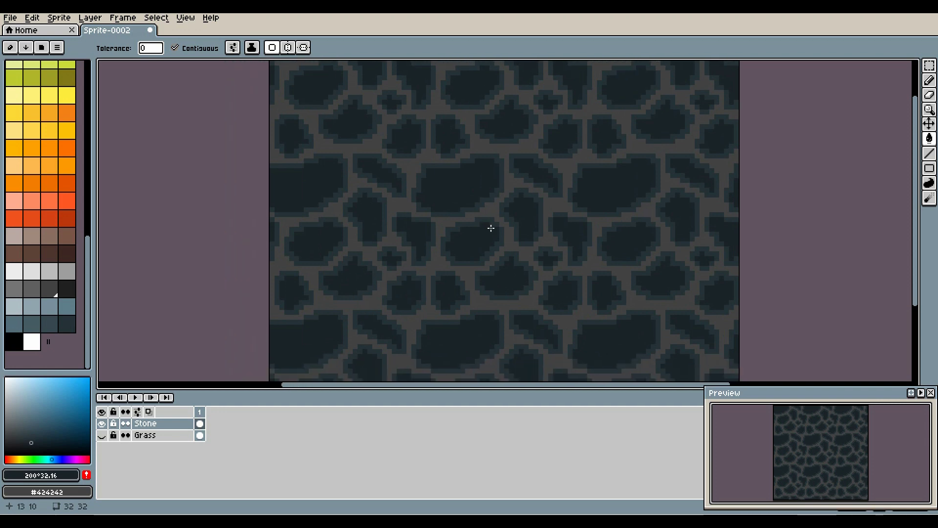
- Darken the sampled stone colour to #191F24 and pencil a shadow along the large stone's lower edge
key(b)
scroll(509, 234, up, 2)
drag(434, 282, 480, 241)
drag(497, 157, 489, 260)
alt+click(481, 230)
click(68, 476)
click(60, 397)
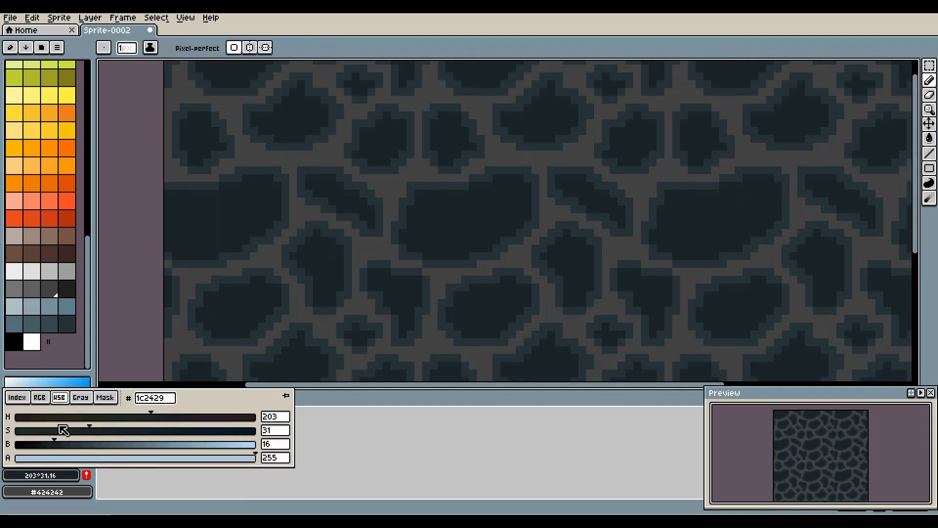
click(49, 443)
scroll(491, 238, up, 2)
drag(337, 252, 581, 177)
alt+click(551, 201)
key(f)
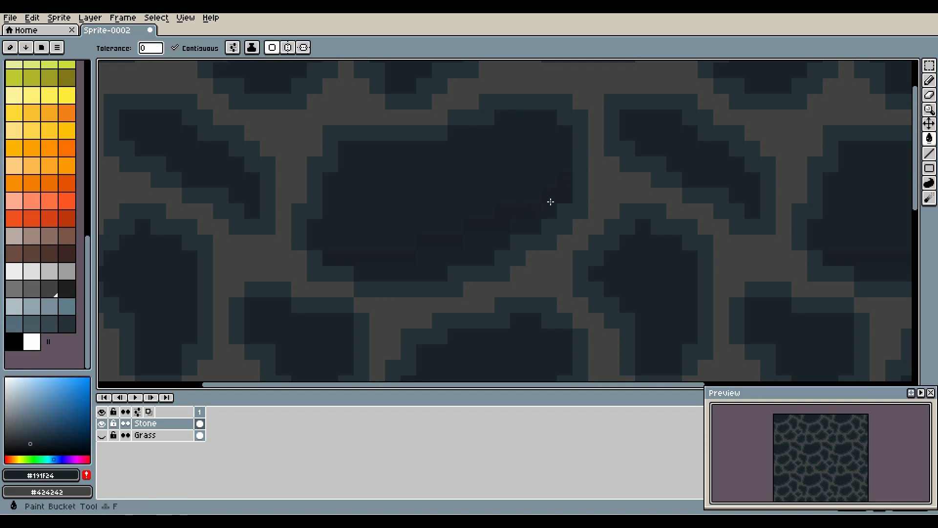
- Pencil #191F24 shadows along the lower edges of the diagonal, kidney-shaped and neighbouring stones
scroll(579, 242, right, 3)
key(b)
drag(632, 219, 580, 153)
drag(475, 304, 476, 319)
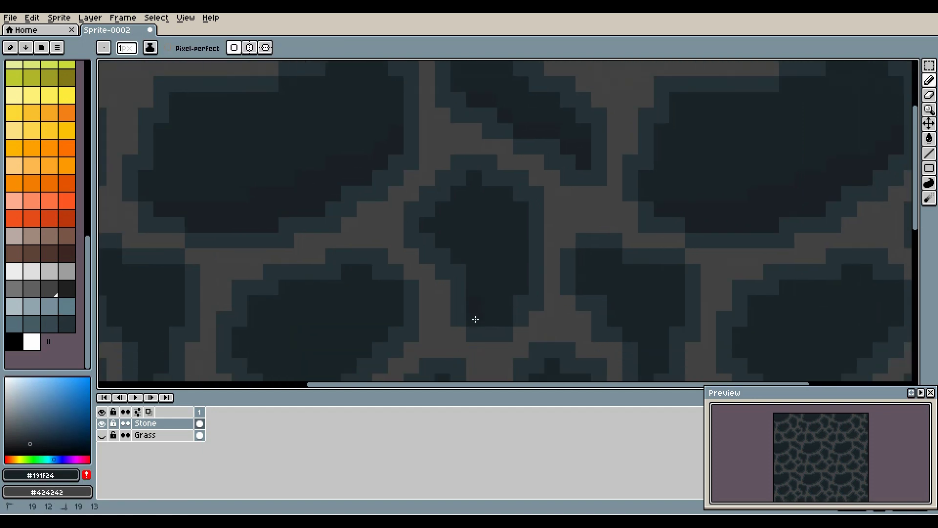
scroll(658, 285, down, 2)
scroll(589, 247, right, 3)
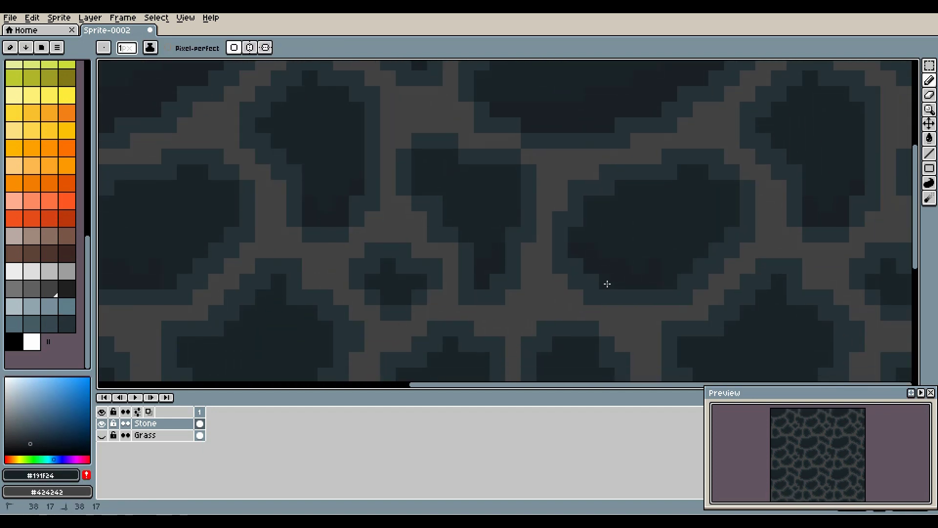
- Shade the lower edges of the remaining smaller stones with the #191F24 shadow colour
scroll(607, 241, down, 2)
scroll(560, 133, up, 2)
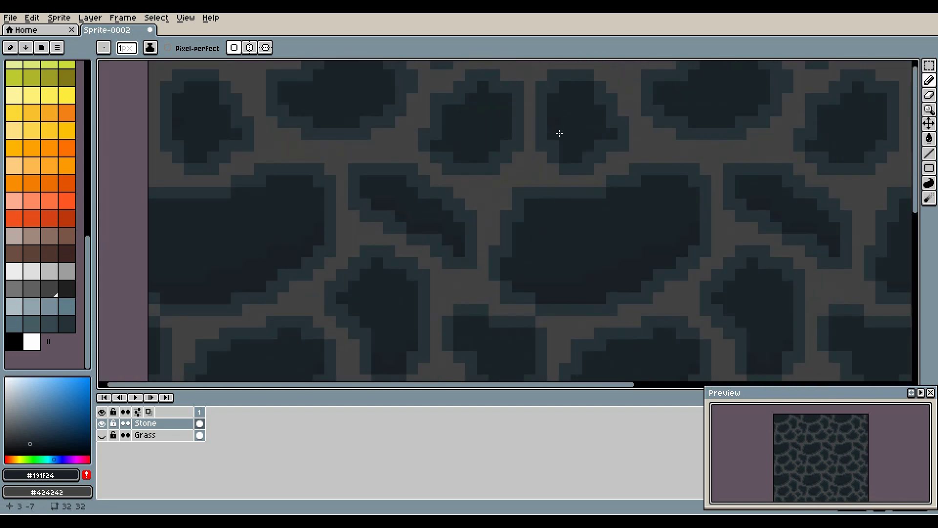
alt+click(589, 159)
alt+click(600, 136)
drag(684, 308, 467, 114)
scroll(527, 293, down, 2)
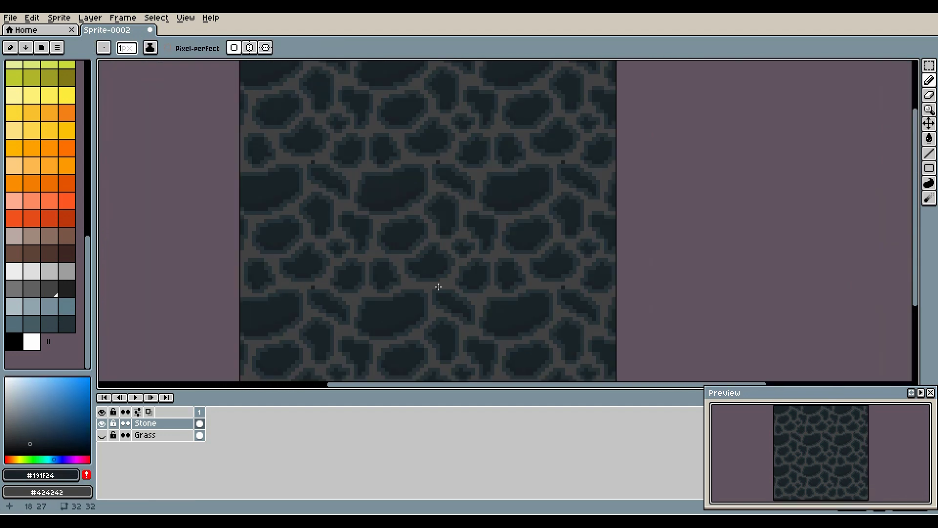
scroll(540, 313, up, 3)
scroll(542, 251, down, 2)
- Select the connected grey gaps between the stones with the Magic Wand
key(w)
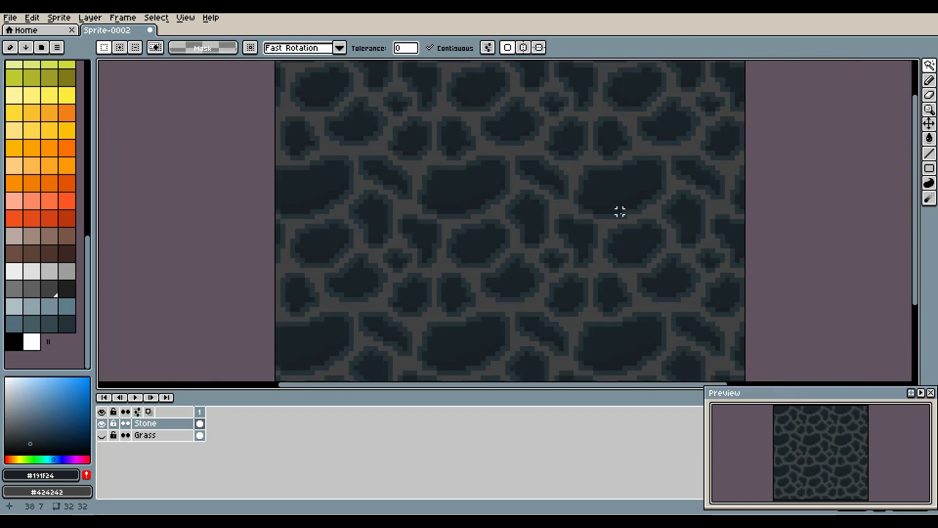
click(557, 211)
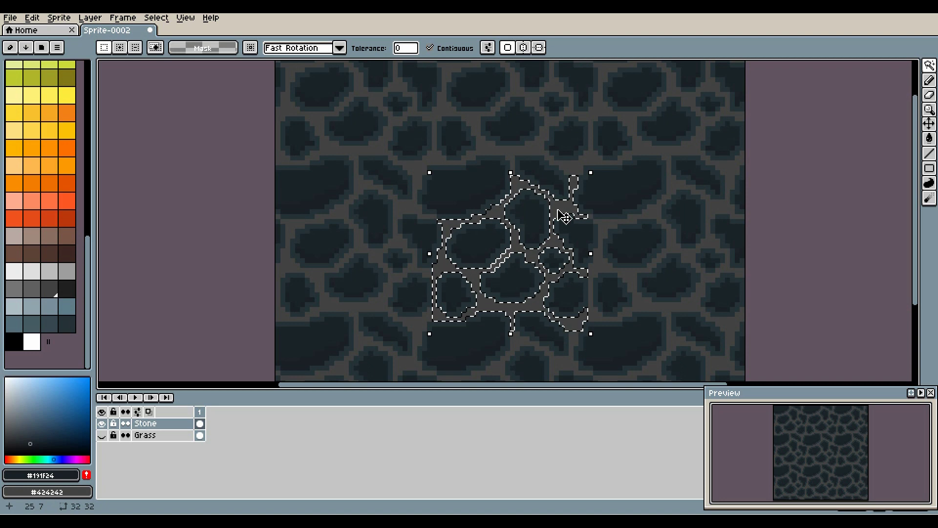
scroll(514, 157, up, 2)
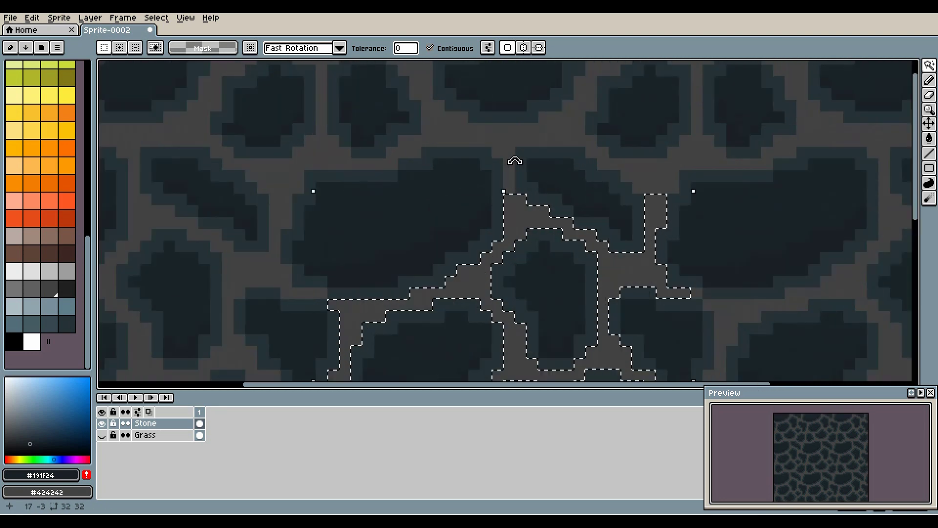
key(ctrl+d)
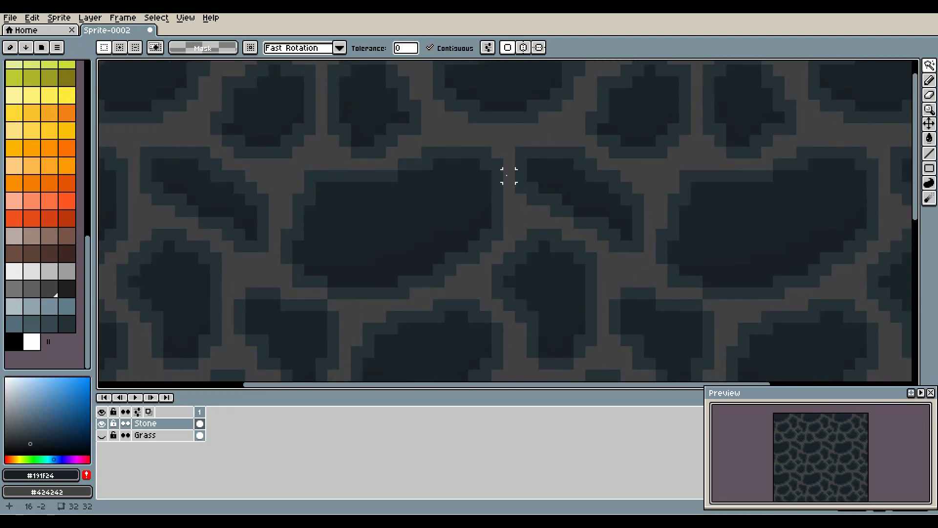
click(521, 187)
scroll(520, 187, down, 3)
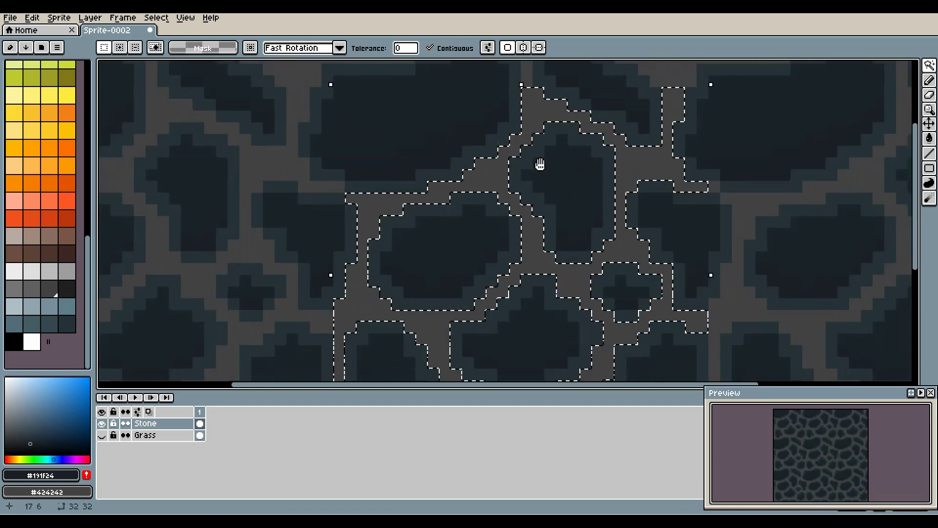
drag(504, 240, 463, 322)
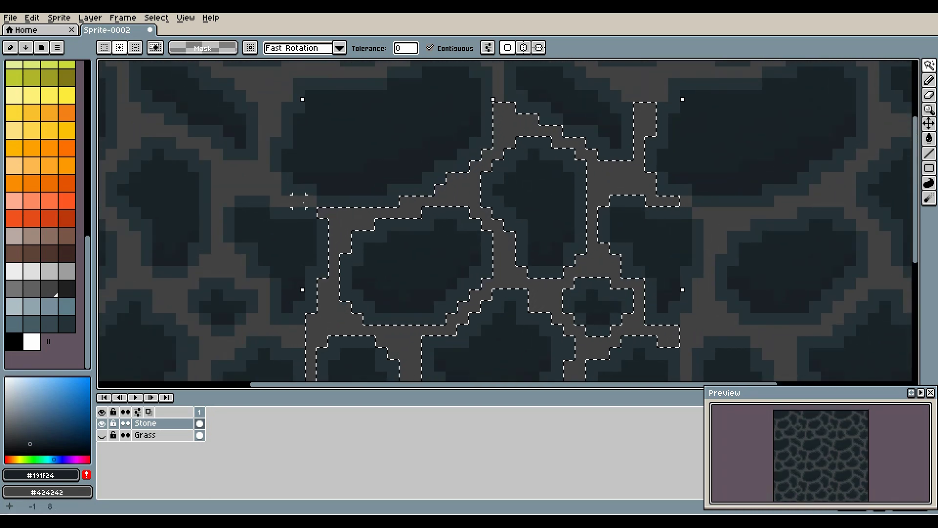
scroll(624, 163, down, 2)
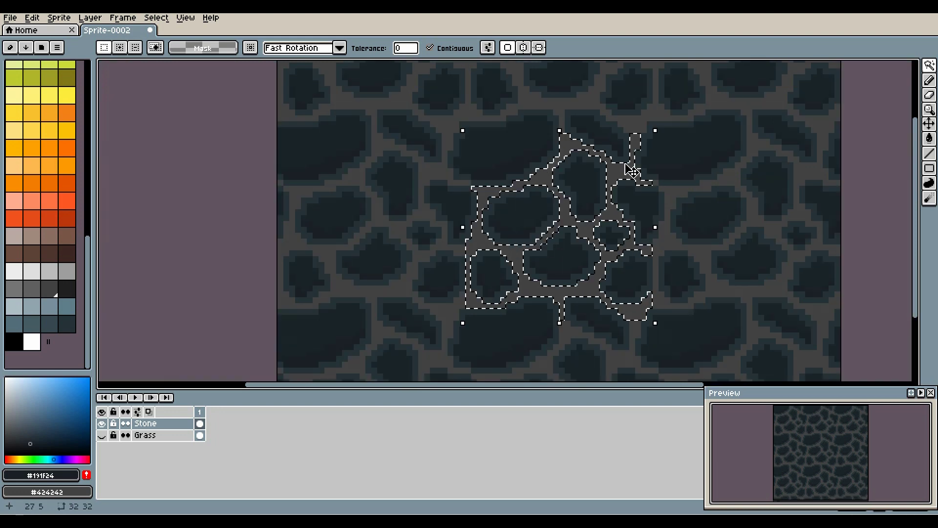
drag(609, 209, 470, 208)
scroll(457, 157, up, 1)
- Blur the selected gaps with a 14 px round brush and clear the selection
key(b)
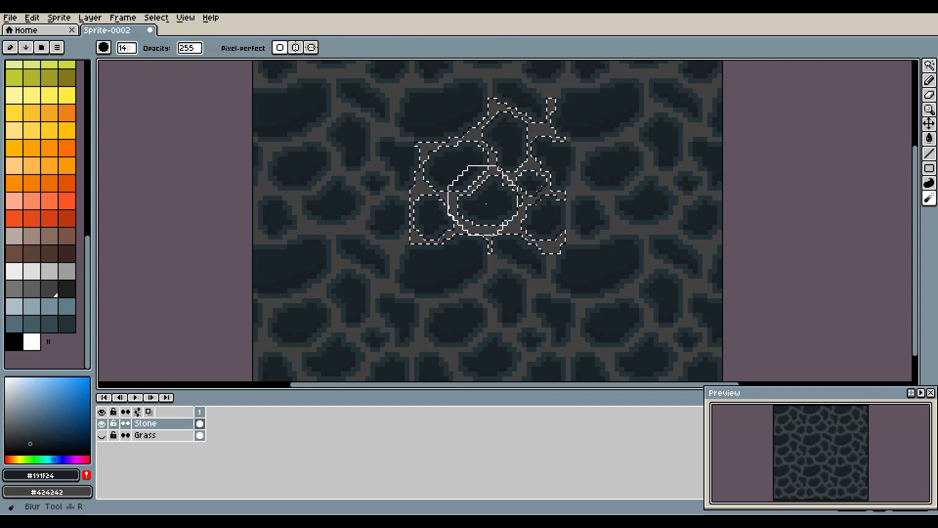
drag(527, 215, 527, 270)
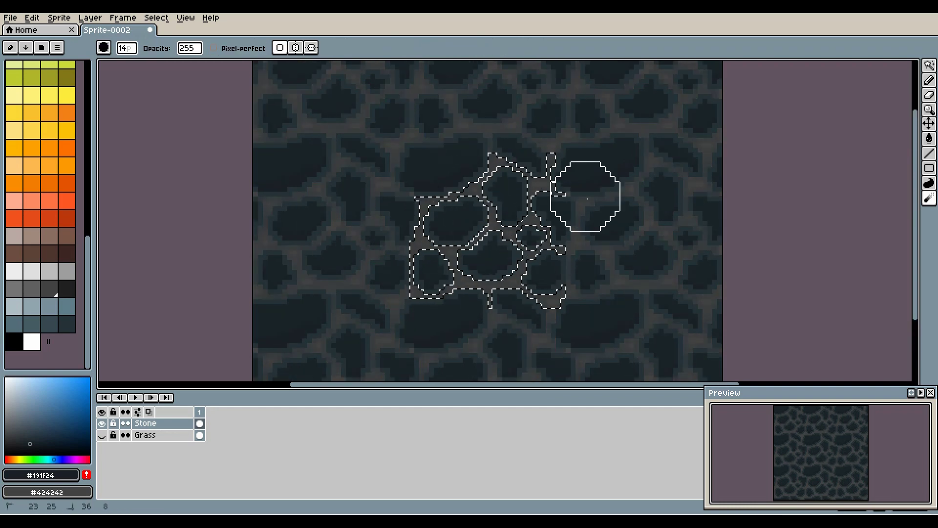
key(ctrl+d)
scroll(455, 283, up, 3)
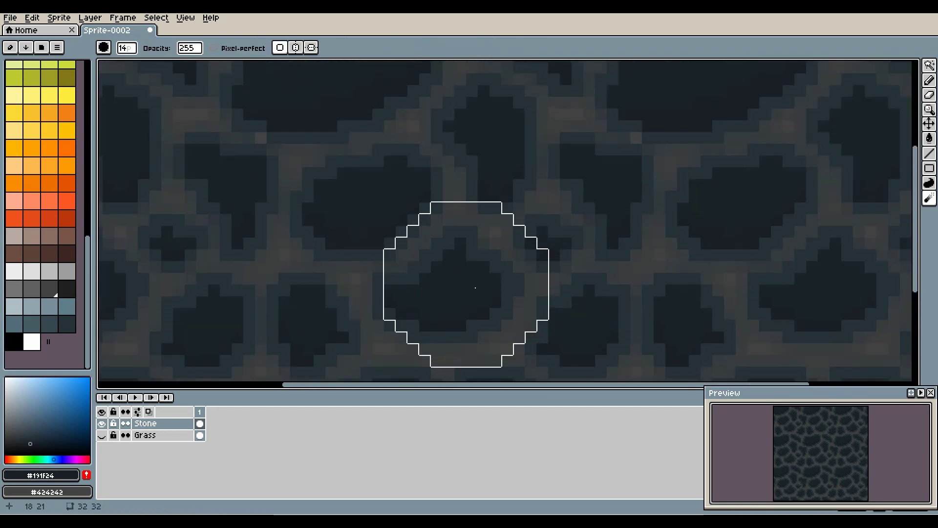
- Select the stray lighter pixel just below the large stone with the Magic Wand and switch to the 14 px Blur tool
key(w)
click(261, 138)
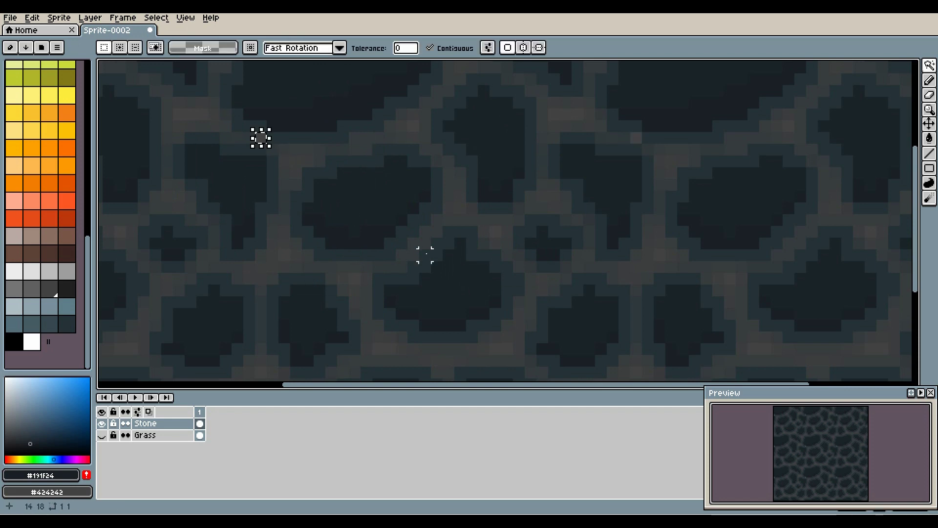
key(b)
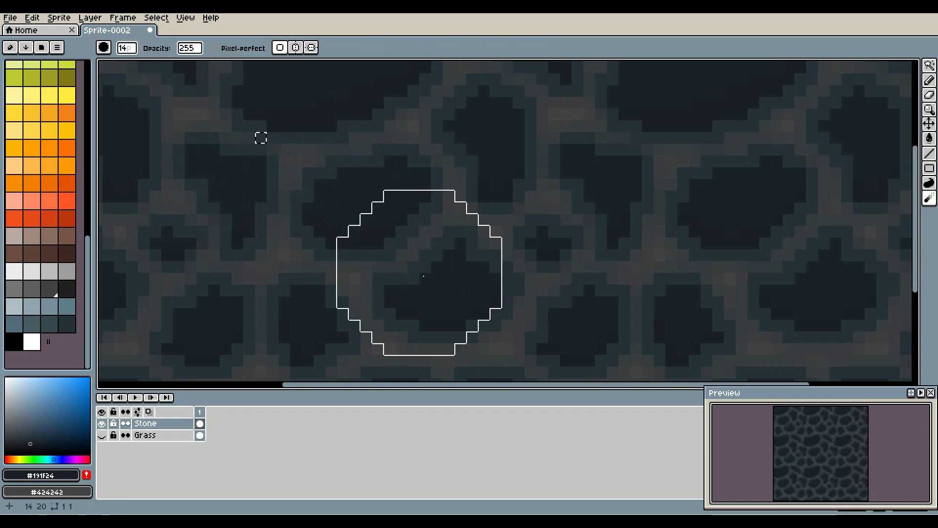
scroll(410, 257, down, 3)
scroll(456, 231, down, 2)
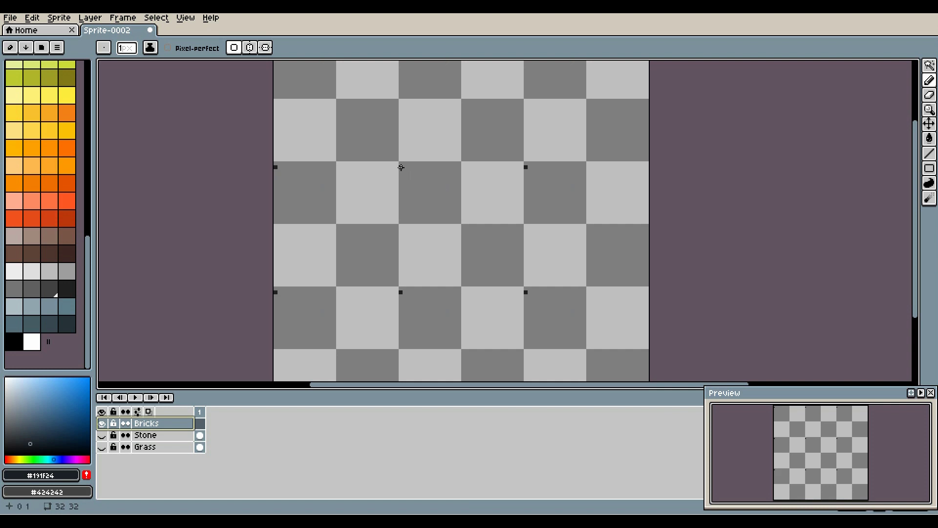
- Draw three full-width, one-pixel rectangle outlines as stacked brick rows on the Bricks layer in slate palette colour 149
key(u)
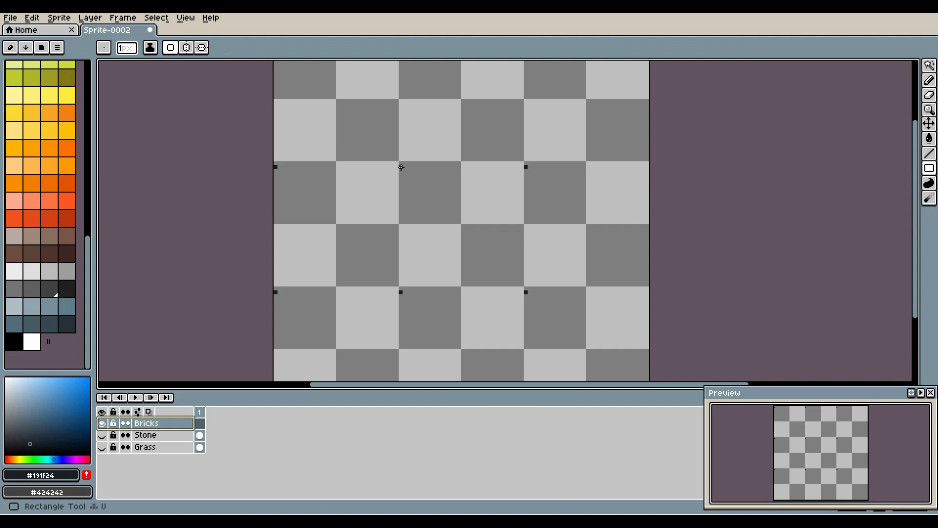
scroll(401, 167, up, 2)
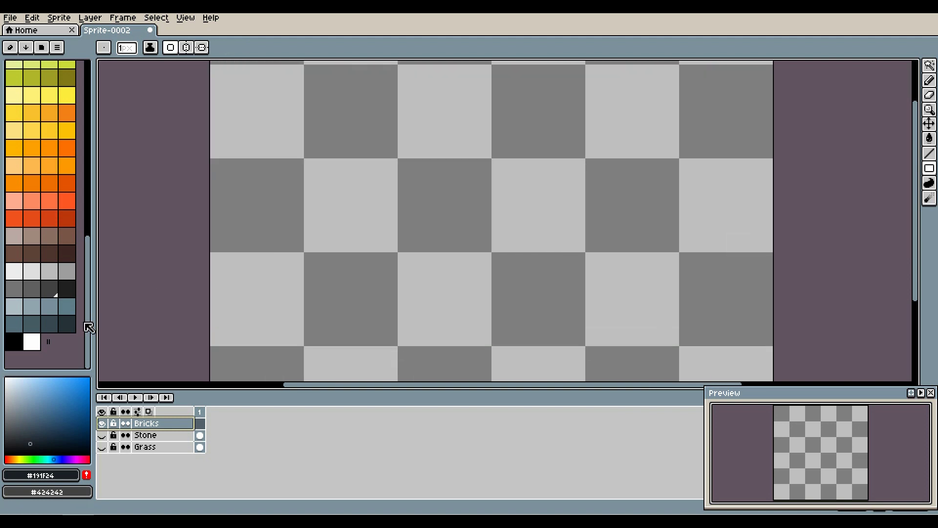
click(49, 323)
click(32, 324)
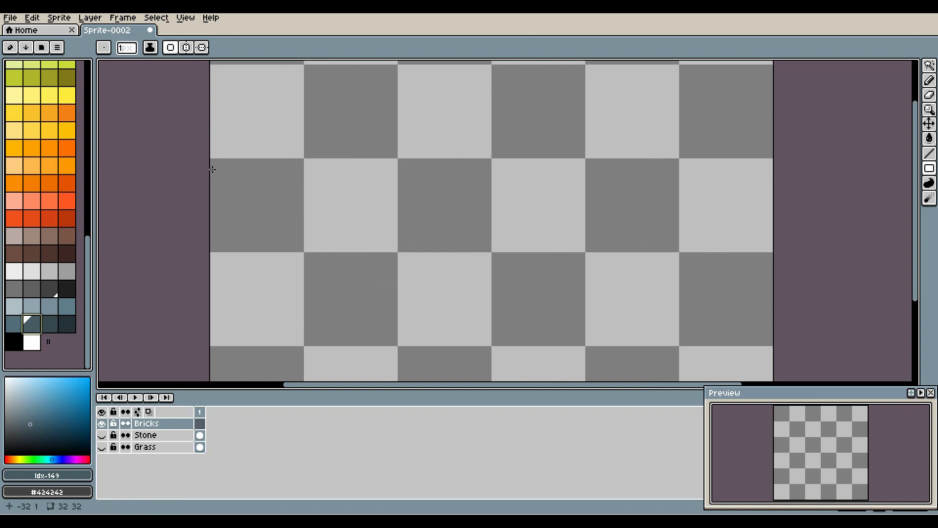
drag(210, 172, 586, 215)
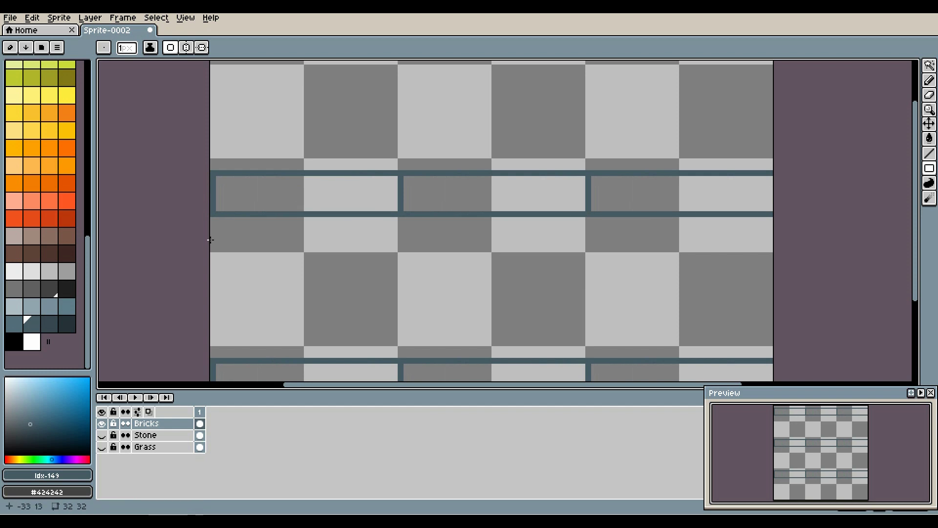
drag(214, 235, 400, 268)
key(ctrl+z)
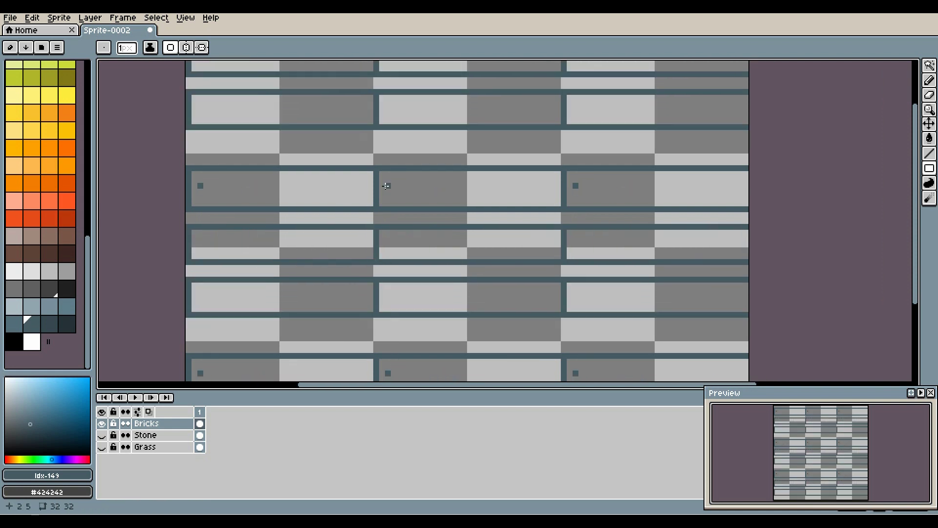
- Pencil two vertical brick ends across the top row, leaving a 2 px gap between them
key(b)
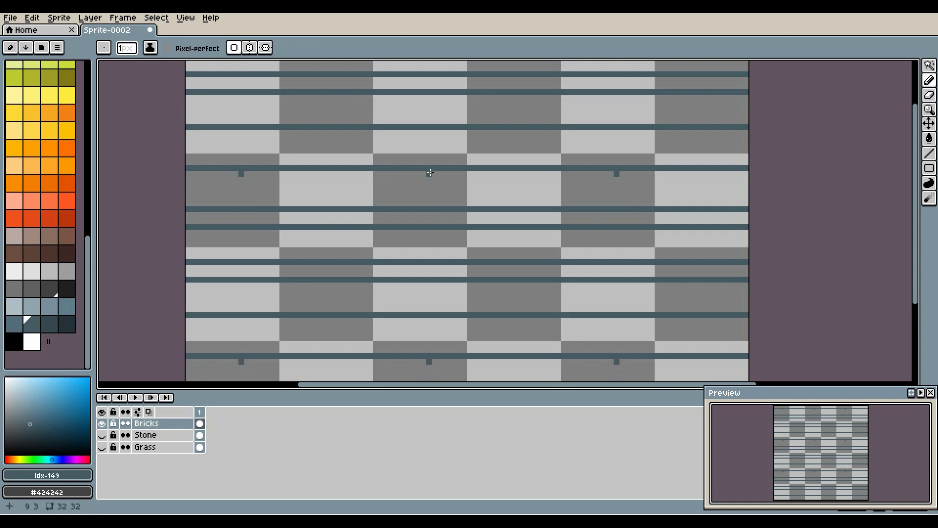
mouse_move(431, 175)
mouse_down()
mouse_move(430, 205)
mouse_move(463, 188)
mouse_move(477, 152)
mouse_move(468, 149)
mouse_move(480, 145)
mouse_up()
scroll(430, 202, up, 1)
right_click(478, 146)
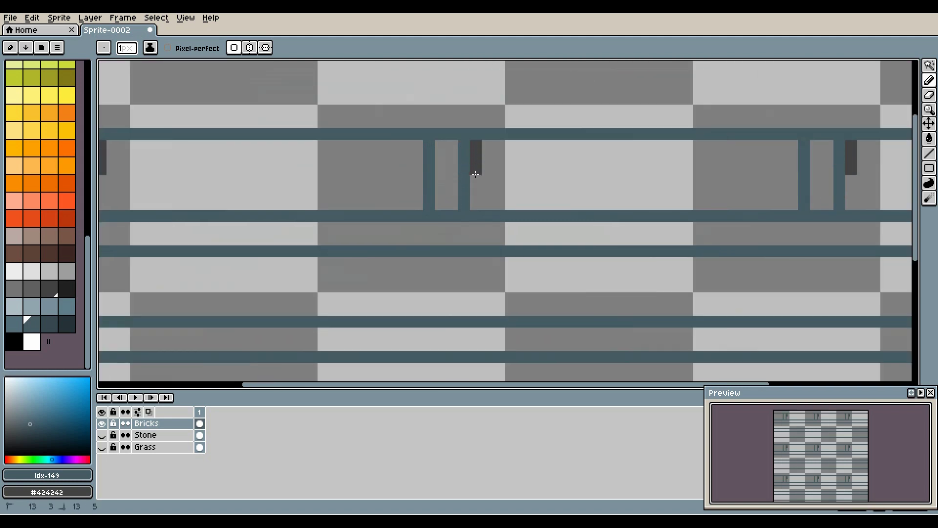
key(ctrl+z)
key(ctrl+z)
click(482, 171)
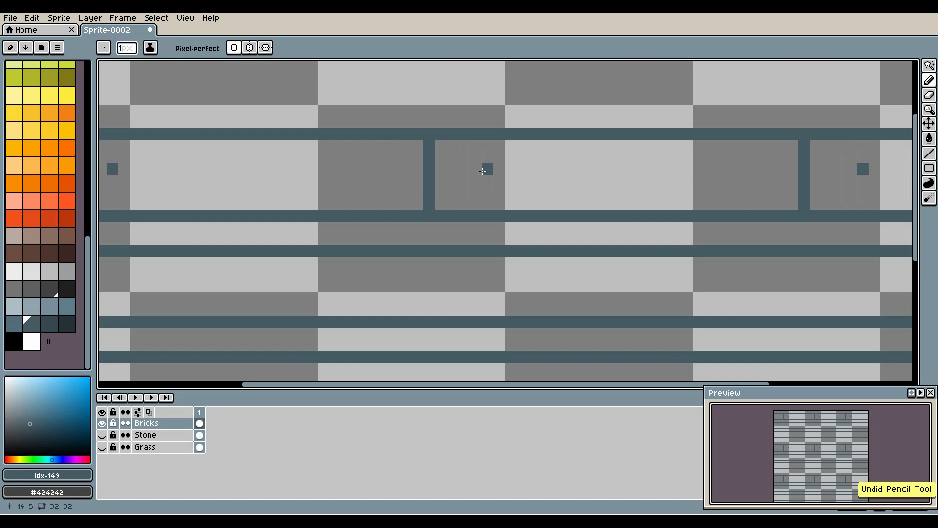
key(ctrl+y)
- Sample transparency as the background colour and erase the stray pixels and horizontal lines at the top row's gap
alt+right_click(501, 167)
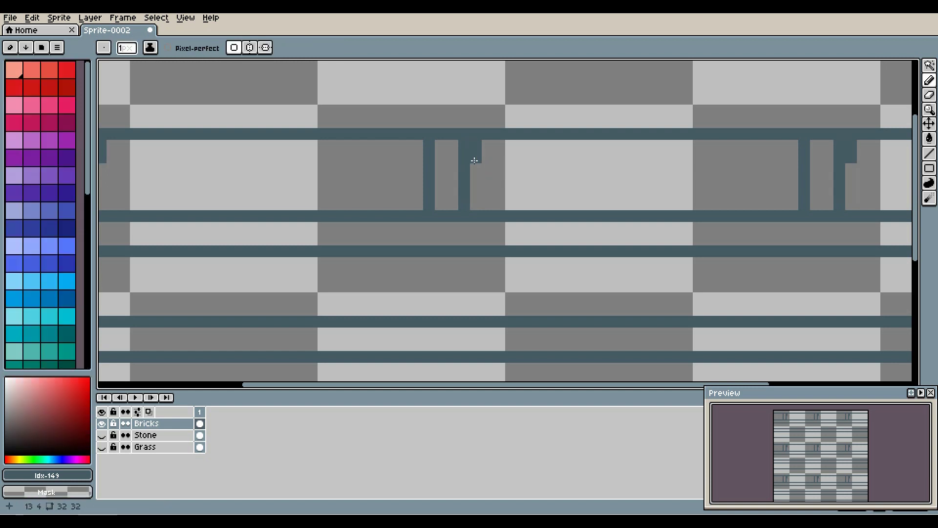
drag(474, 158, 475, 146)
right_click(452, 134)
right_click(442, 135)
right_click(440, 215)
right_click(452, 215)
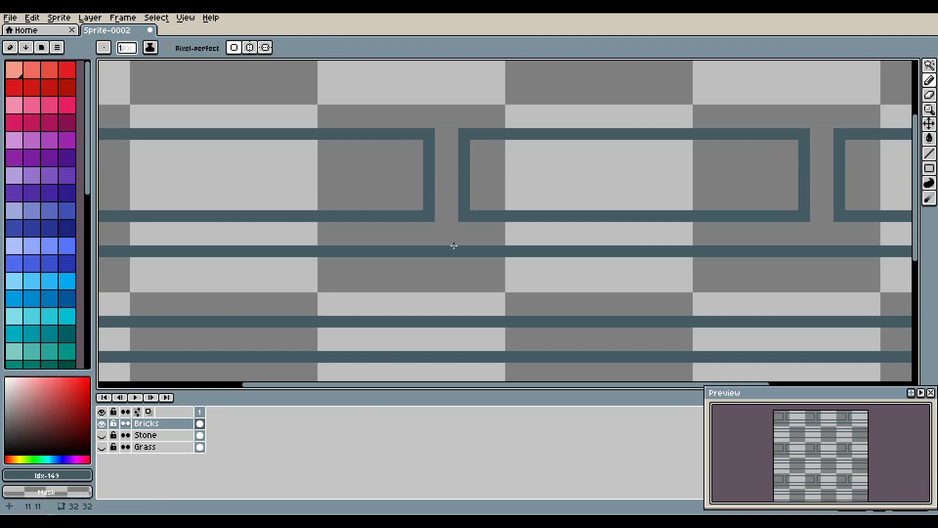
- Pencil two vertical brick ends in the middle row, offset from the row above, and erase the lines across their 2 px gap
mouse_move(560, 296)
mouse_down()
mouse_move(488, 272)
mouse_move(474, 252)
mouse_up()
drag(518, 219, 520, 263)
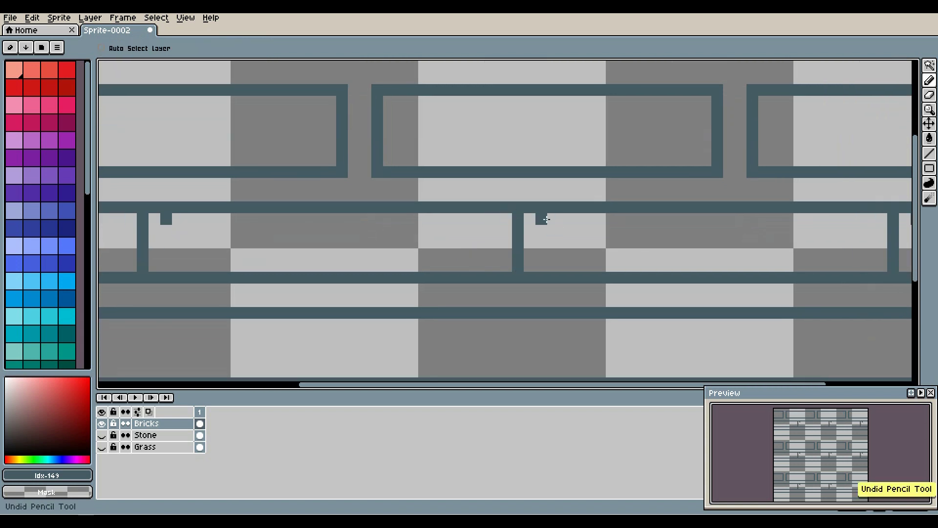
mouse_move(553, 219)
mouse_down()
mouse_move(550, 274)
mouse_move(532, 276)
mouse_up()
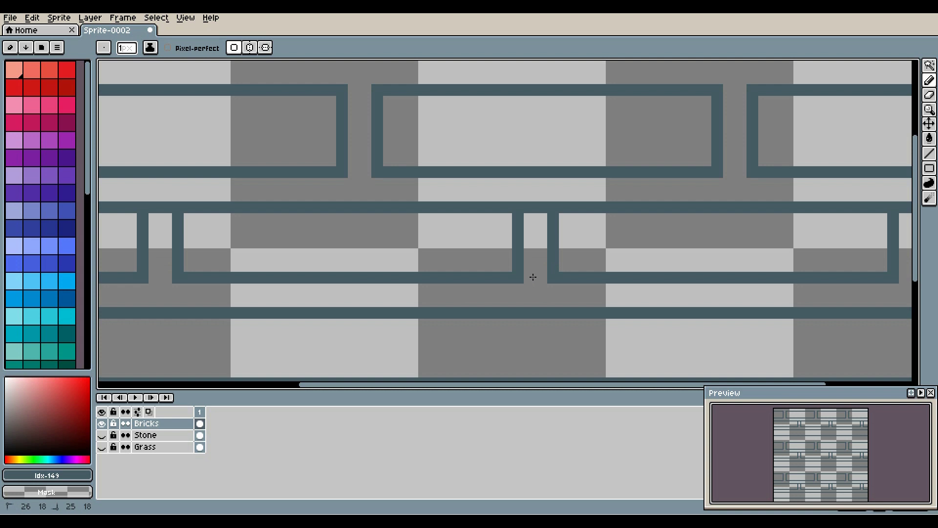
drag(530, 210, 538, 211)
- Pencil two vertical brick ends in the bottom row, staggered from the middle row, and erase the surplus lines at their 2 px gap
drag(531, 289, 544, 193)
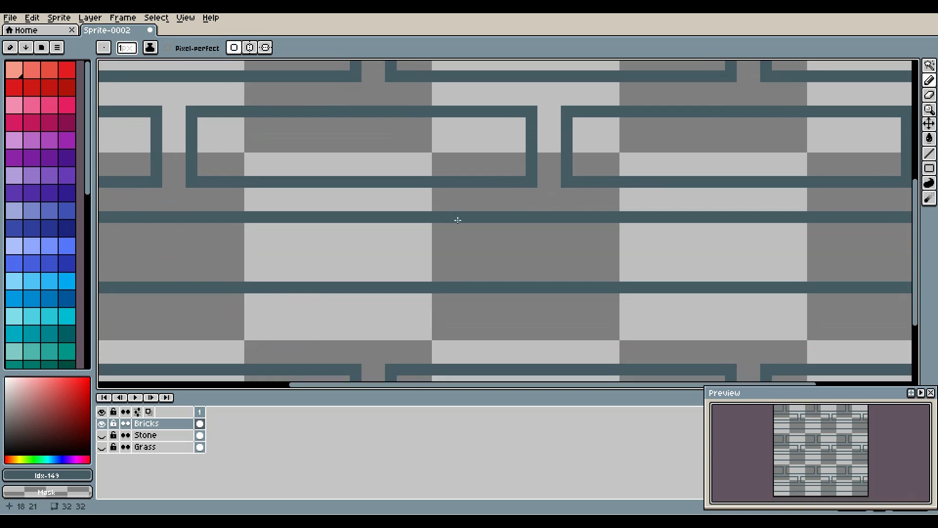
drag(601, 251, 460, 293)
drag(524, 240, 527, 325)
drag(561, 247, 562, 304)
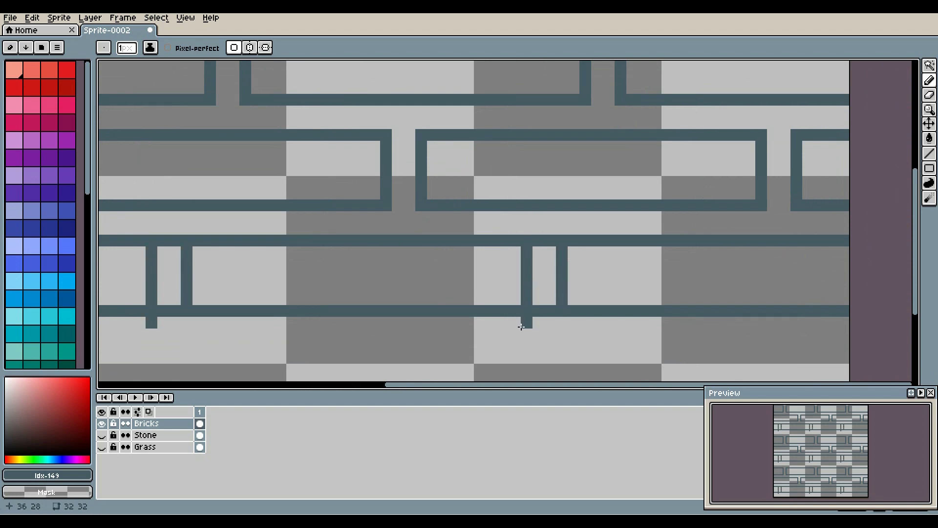
mouse_move(521, 327)
mouse_down()
mouse_move(550, 309)
mouse_move(551, 239)
mouse_up()
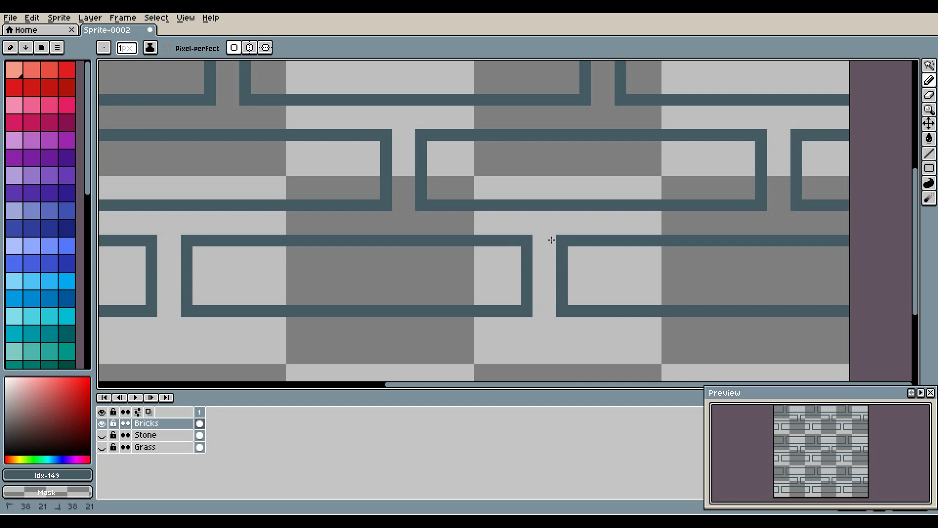
- Fill the mortar area around all the brick outlines with the blue-grey palette colour 147
scroll(519, 278, down, 3)
drag(613, 213, 559, 156)
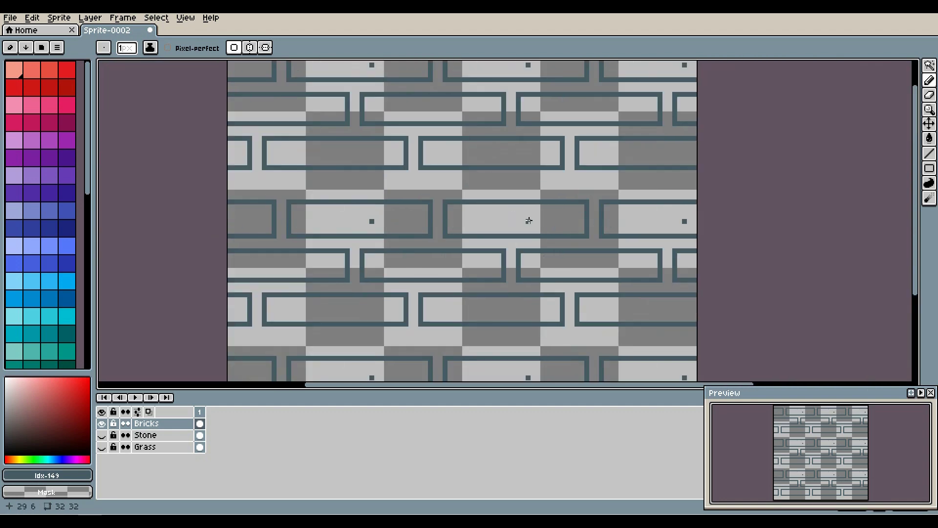
key(g)
scroll(64, 307, down, 5)
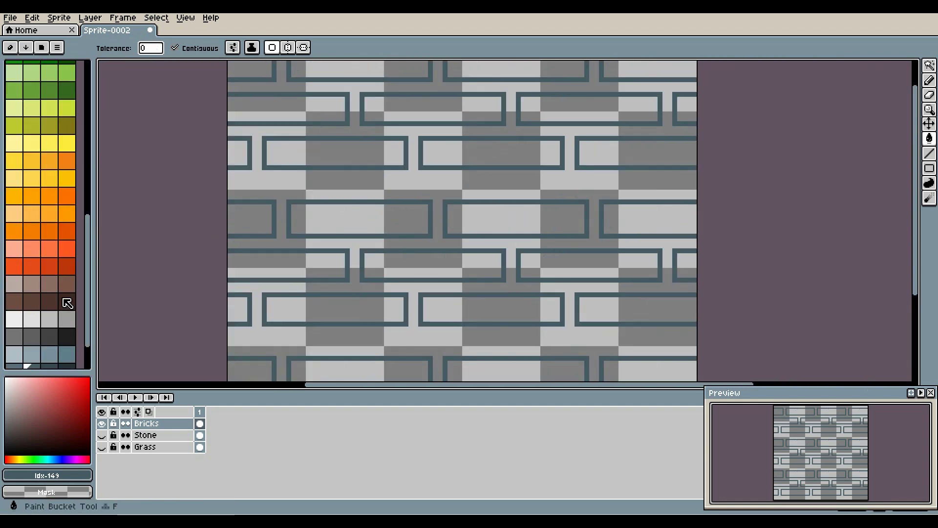
click(63, 308)
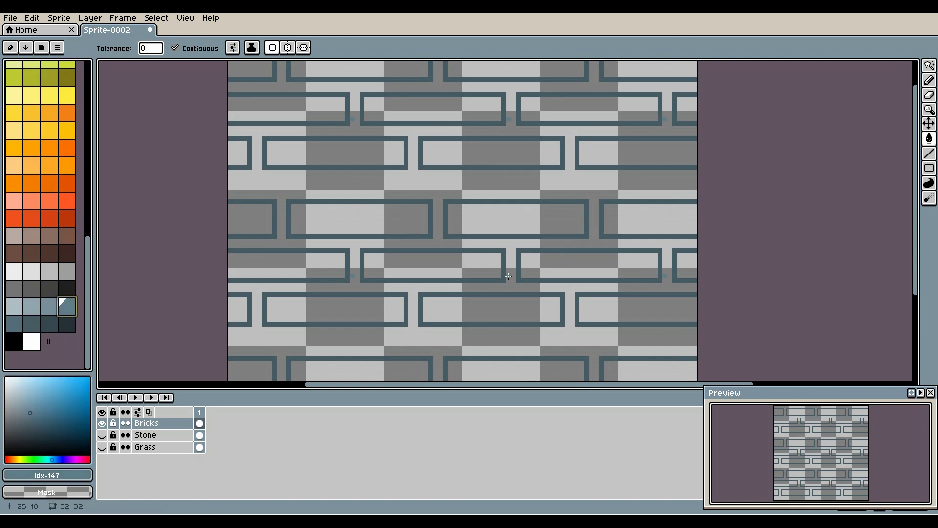
click(512, 259)
- Fill the inside of every brick in all three rows with the dark blue-grey palette colour 150
drag(514, 310, 476, 325)
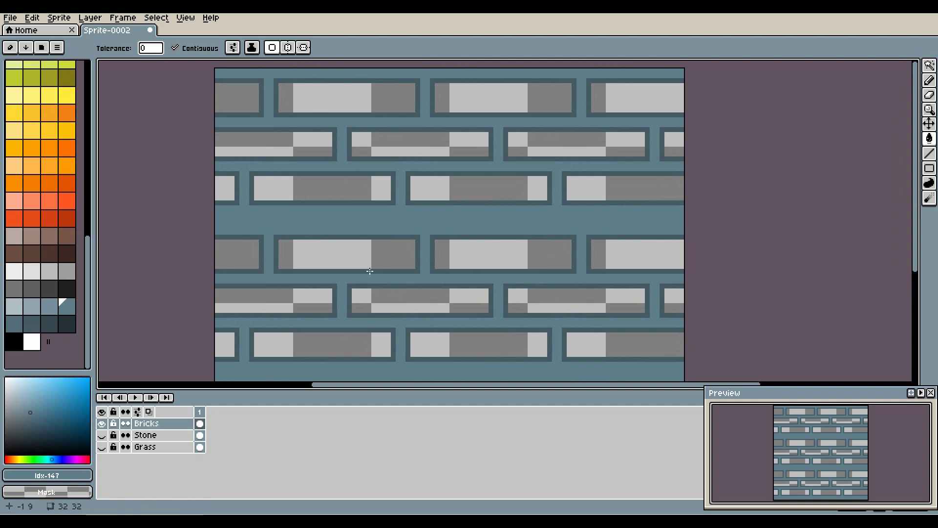
alt+click(356, 278)
click(49, 324)
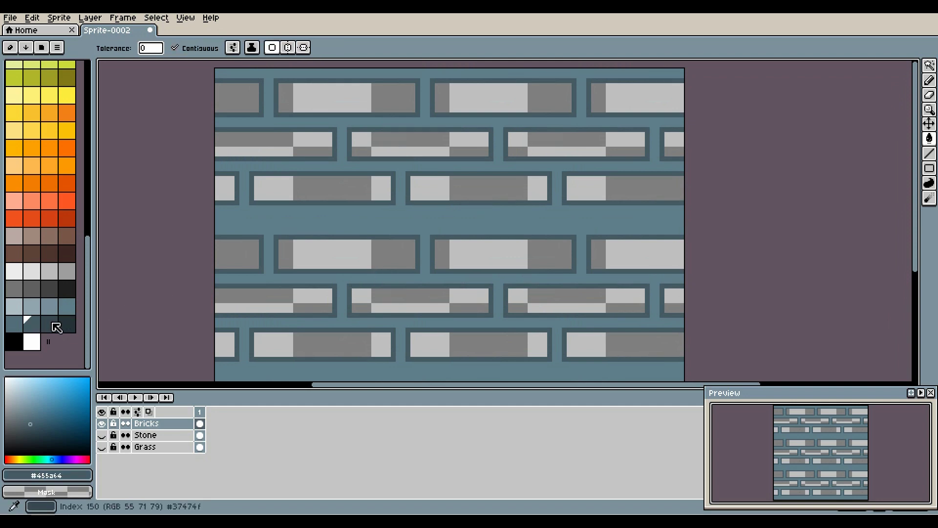
click(391, 308)
click(480, 262)
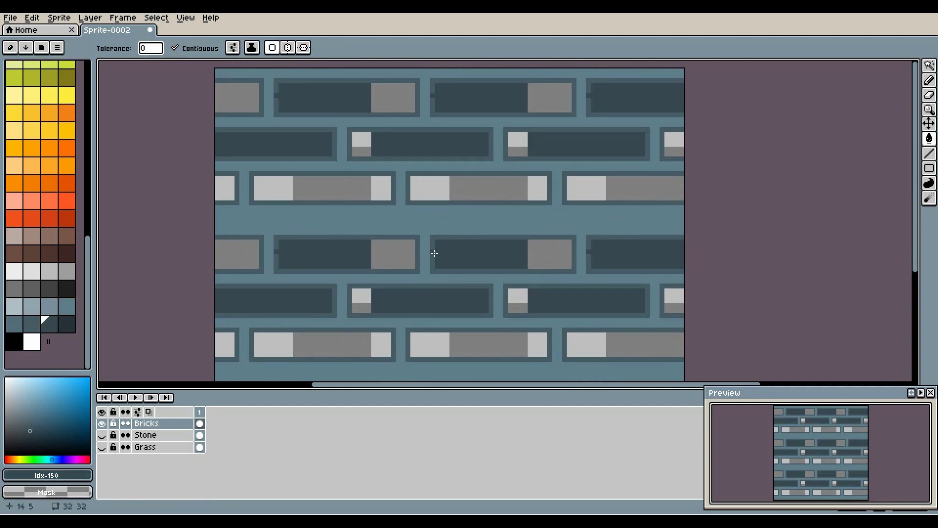
click(435, 238)
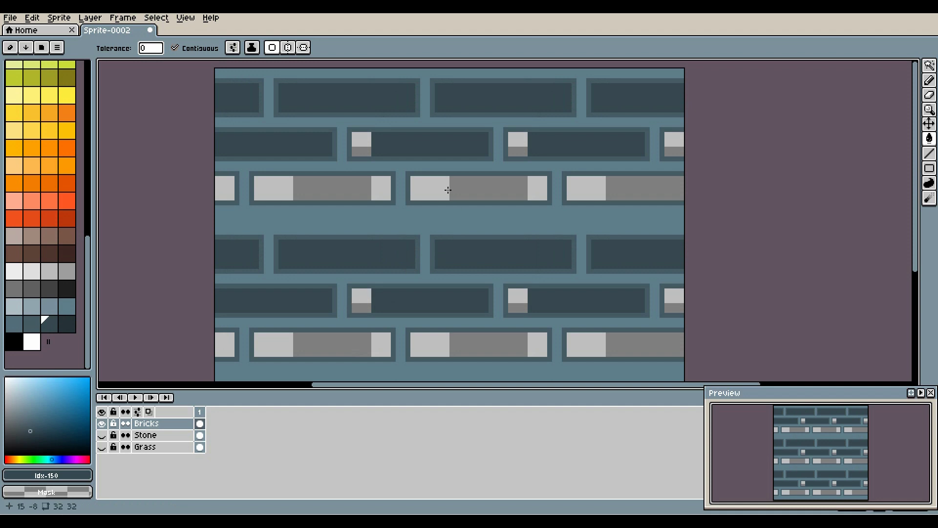
drag(440, 284, 450, 196)
click(438, 254)
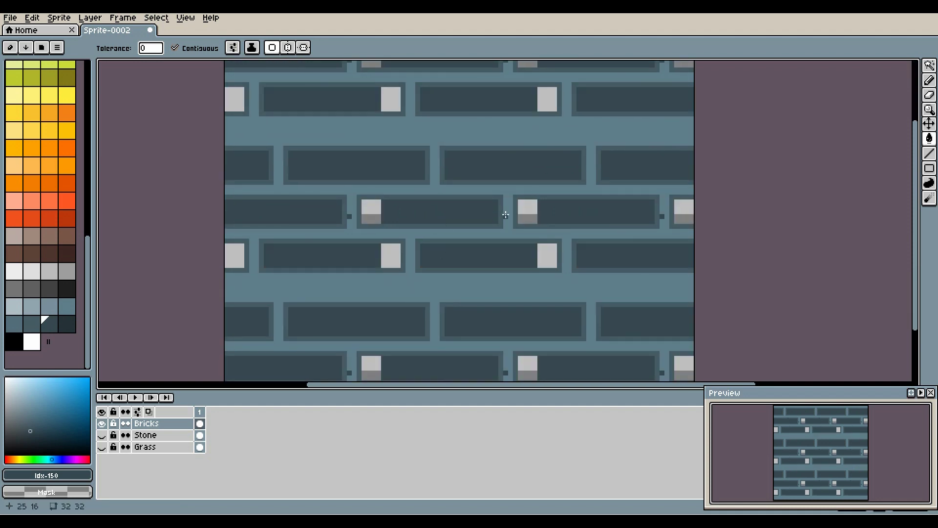
click(527, 212)
click(396, 248)
mouse_move(515, 284)
mouse_down()
mouse_move(487, 350)
mouse_move(520, 302)
mouse_move(511, 259)
mouse_up()
- Darken the brick colour slightly to HSB 200, 30, 27 and pencil a stepped shadow along the lower edge of the middle-row brick
key(b)
drag(425, 132, 424, 184)
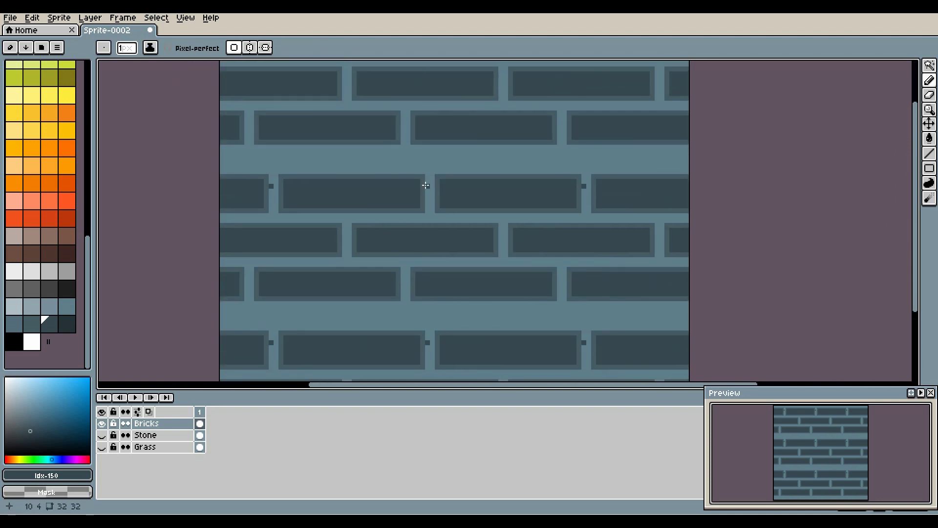
scroll(410, 260, up, 3)
click(61, 475)
click(60, 397)
click(81, 443)
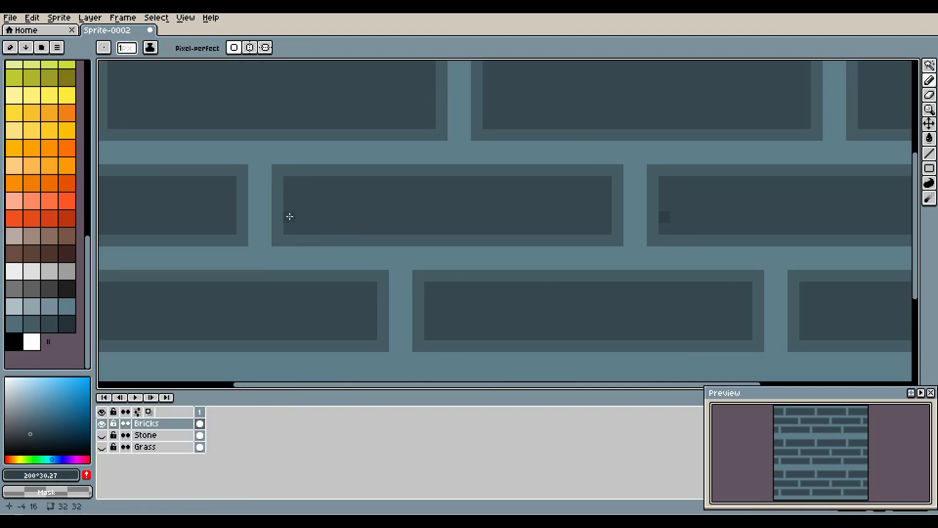
mouse_move(288, 218)
mouse_down()
mouse_move(570, 227)
mouse_move(444, 227)
mouse_up()
click(465, 217)
drag(317, 220, 465, 218)
- Pencil the same dark shadow along the lower edge of the bottom-row brick, stepping up at its left end
mouse_move(475, 292)
mouse_down()
mouse_move(243, 215)
mouse_move(198, 258)
mouse_up()
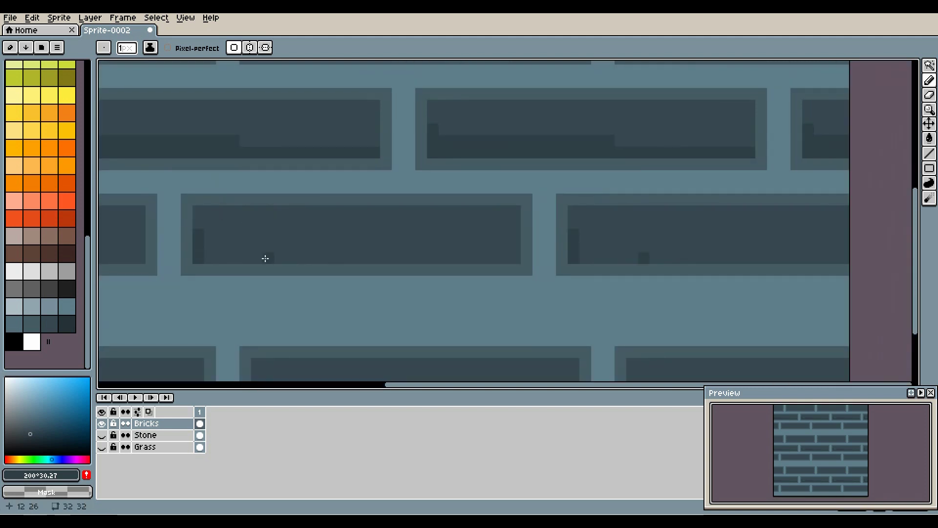
drag(265, 258, 515, 259)
drag(515, 258, 209, 247)
drag(591, 244, 591, 265)
- Pencil a shadow down the left side and along the bottom of the top-row brick, thickening its lower-left area in steps
drag(454, 359, 499, 293)
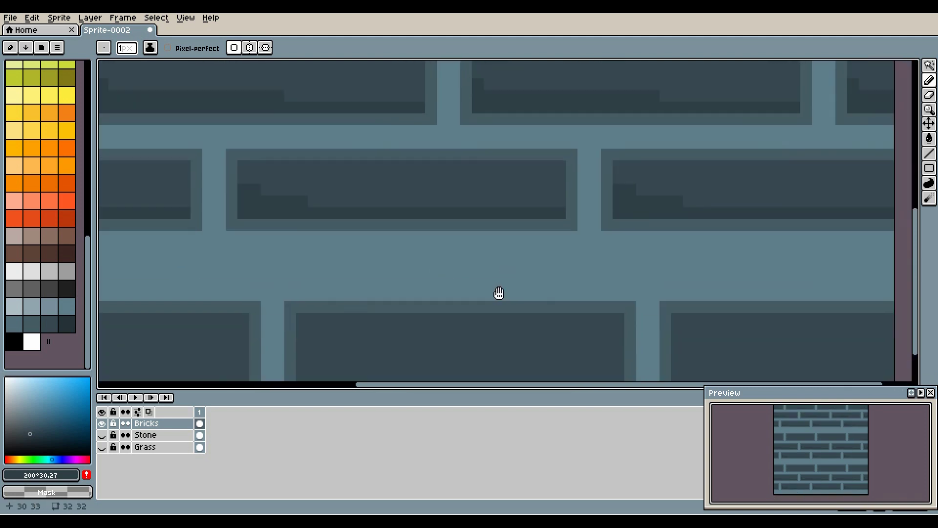
scroll(500, 293, down, 1)
drag(482, 199, 482, 358)
scroll(476, 346, up, 1)
click(314, 156)
shift+click(314, 213)
shift+click(630, 214)
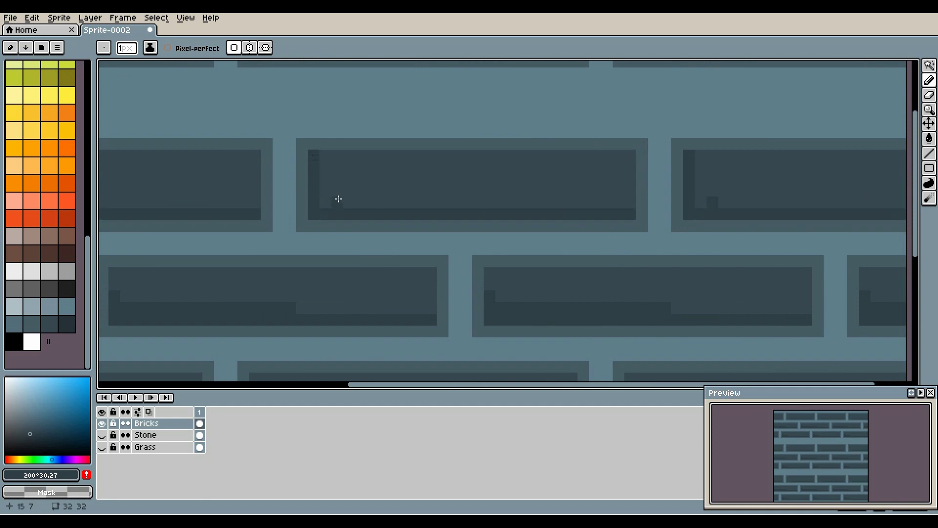
mouse_move(464, 200)
mouse_down()
mouse_move(342, 201)
mouse_move(408, 191)
mouse_up()
- Trim the upper end of the top-row brick's shadow with the sampled brick colour #37474f, and resample the shadow colour #303e45
alt+click(365, 177)
drag(315, 155, 315, 167)
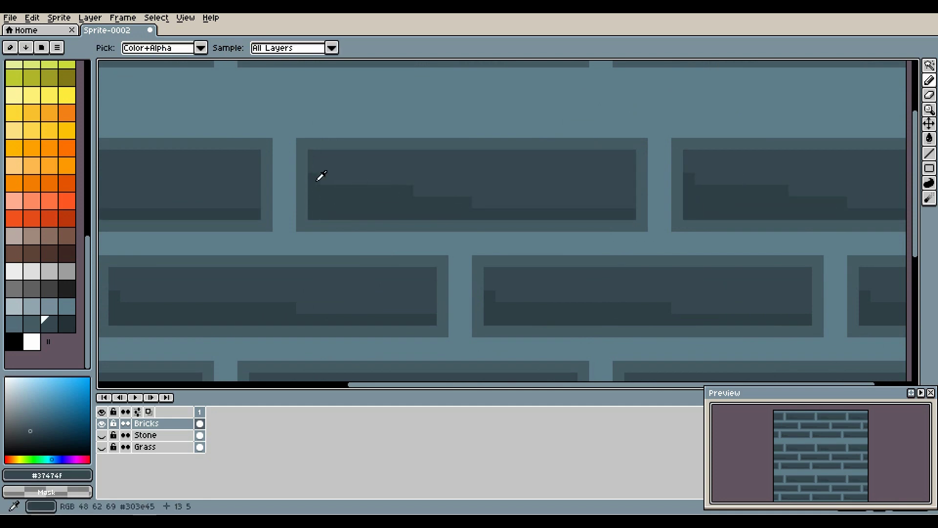
alt+click(318, 179)
- Select the connected mortar area of the tile with the Magic Wand at tolerance 0
scroll(318, 180, down, 3)
mouse_move(419, 306)
mouse_down()
mouse_move(509, 347)
mouse_move(516, 332)
mouse_up()
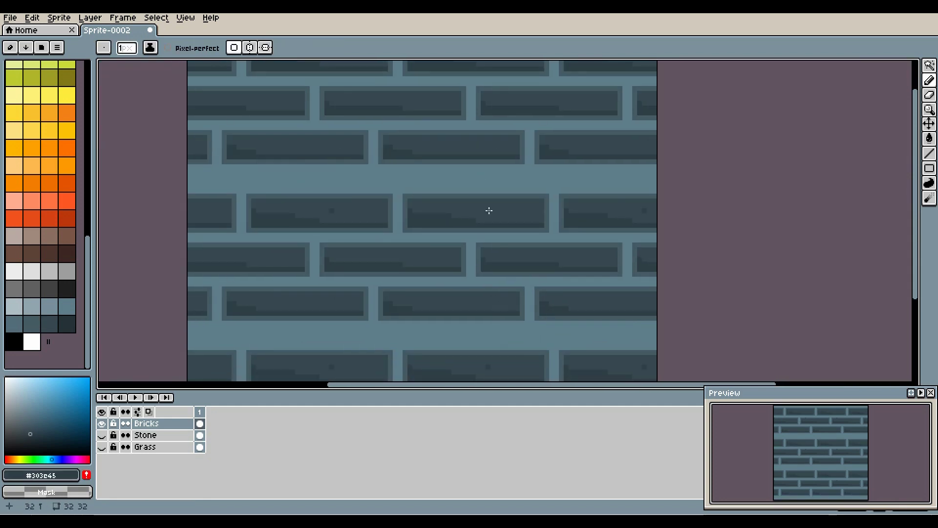
drag(414, 323, 428, 272)
click(428, 271)
drag(429, 208, 431, 302)
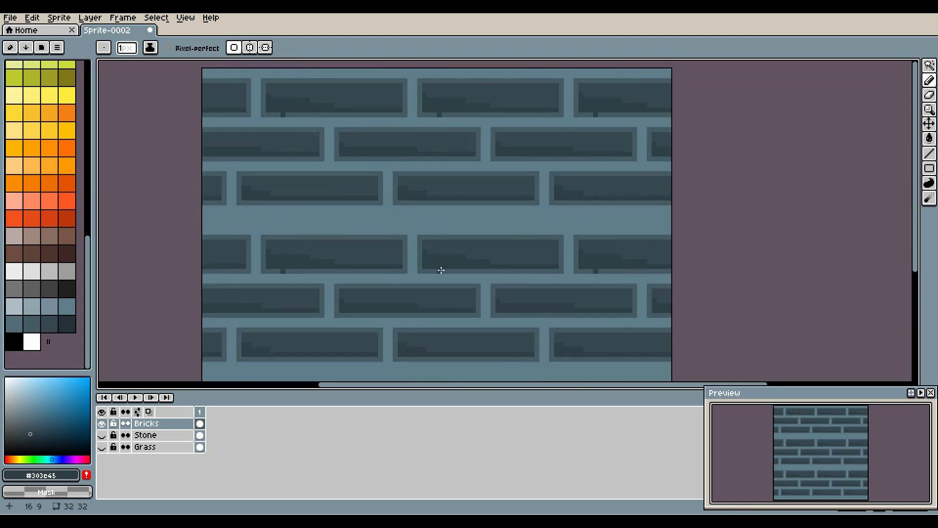
drag(439, 266, 457, 159)
scroll(446, 170, down, 1)
key(w)
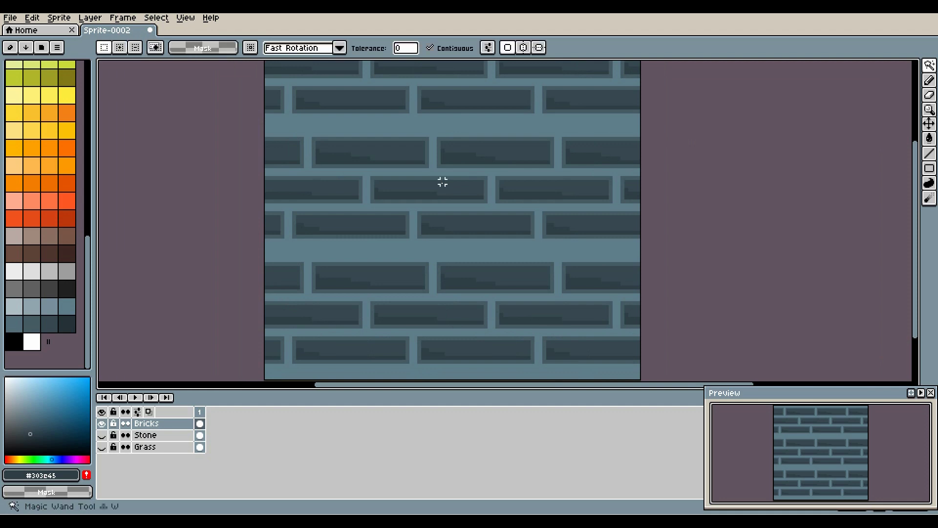
click(462, 174)
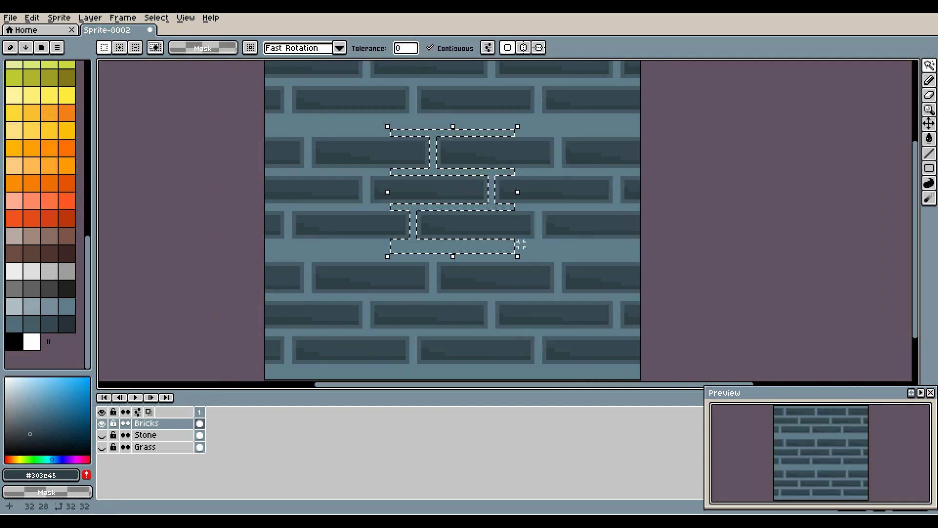
drag(524, 245, 465, 287)
scroll(395, 255, up, 1)
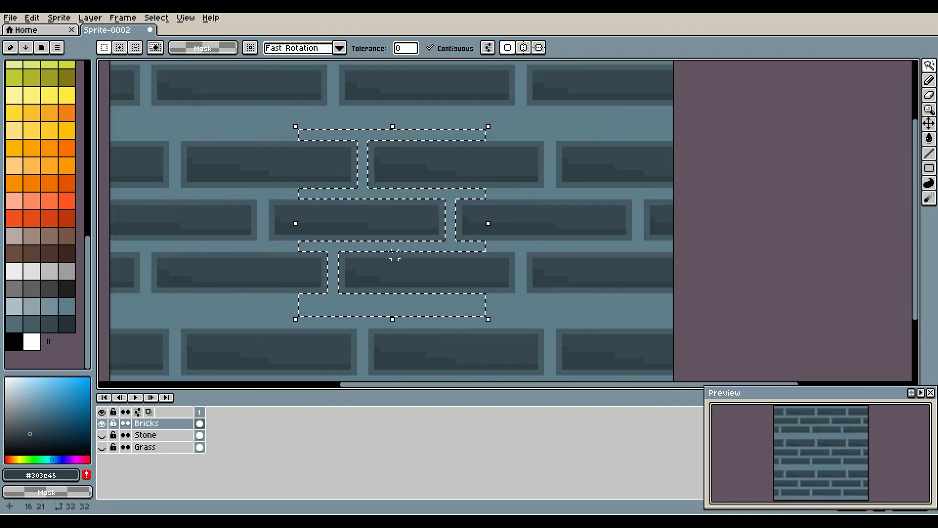
- Soften the selected mortar using a 14 px Blur brush and clear the selection
key(b)
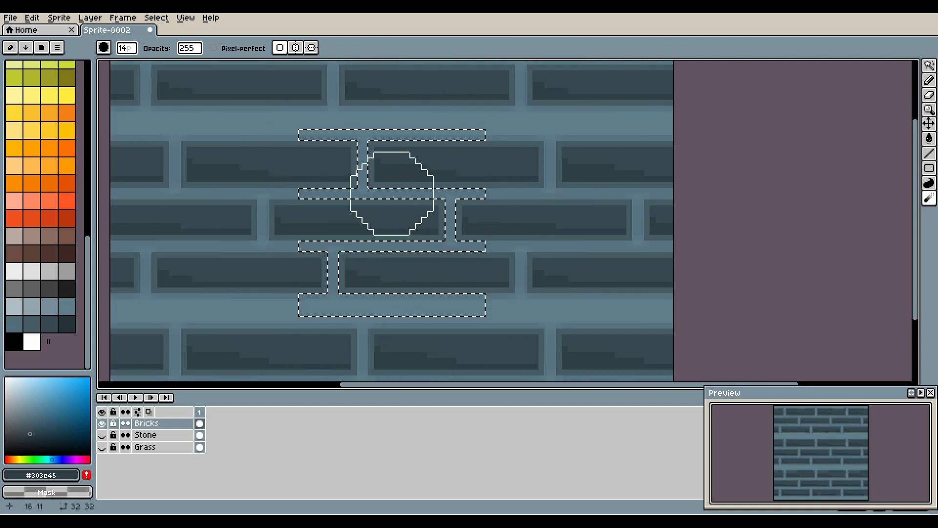
key(ctrl+d)
- Turn off tiled mode so that only the single brick tile is displayed
scroll(544, 226, down, 3)
drag(549, 176, 463, 223)
scroll(463, 223, up, 1)
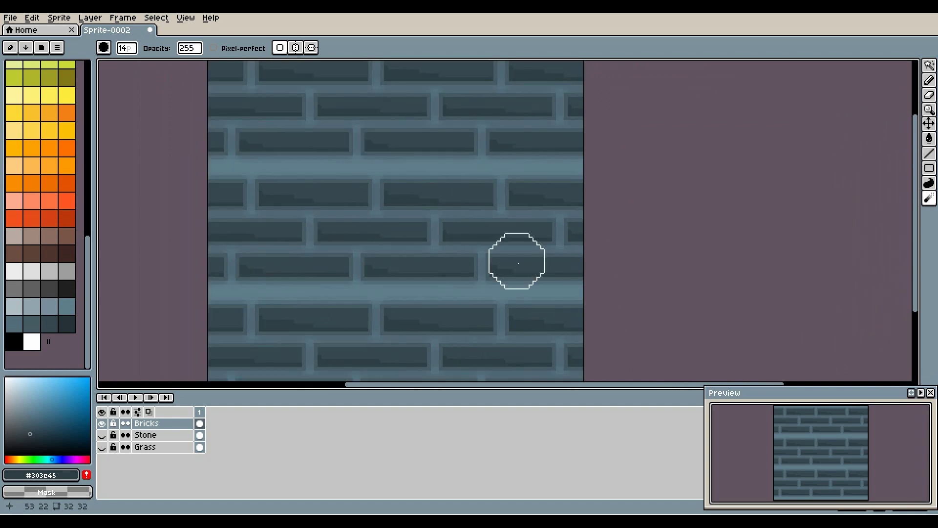
mouse_move(406, 260)
mouse_down()
mouse_move(411, 209)
mouse_move(398, 247)
mouse_up()
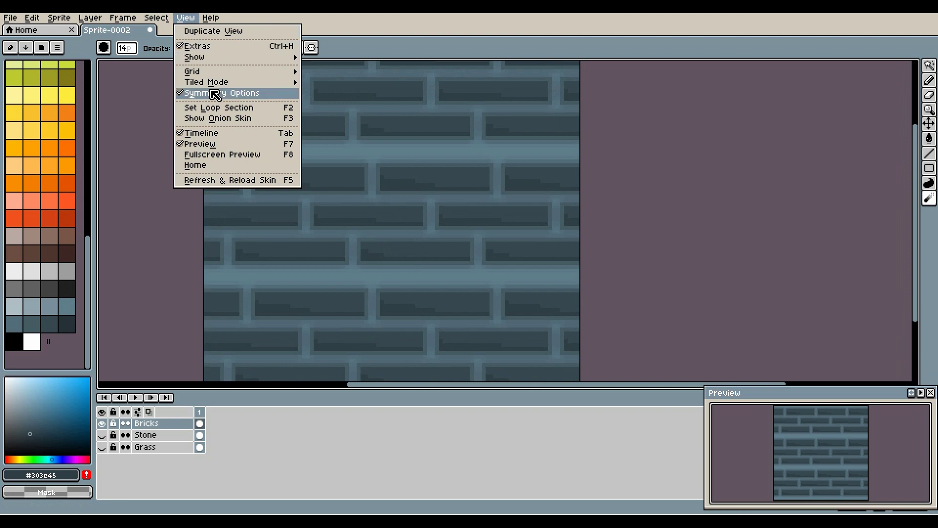
click(361, 183)
click(190, 21)
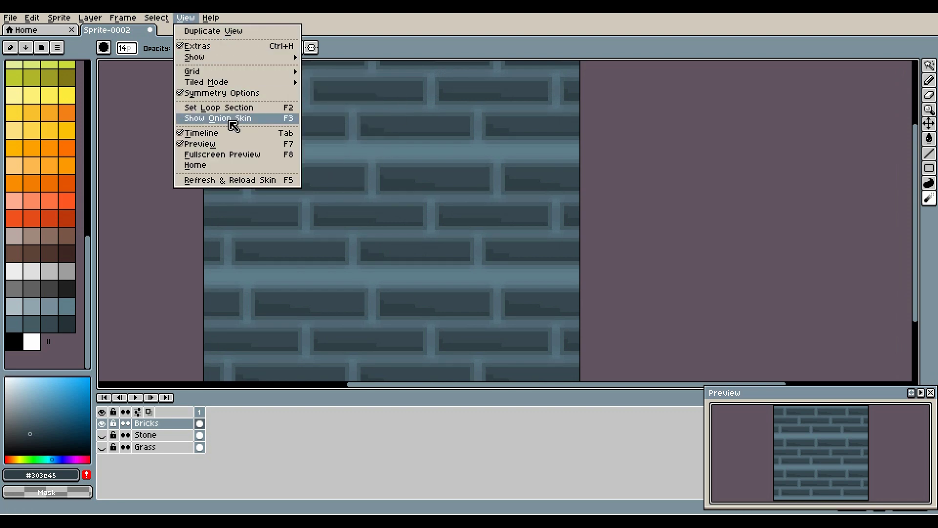
mouse_move(254, 83)
click(322, 82)
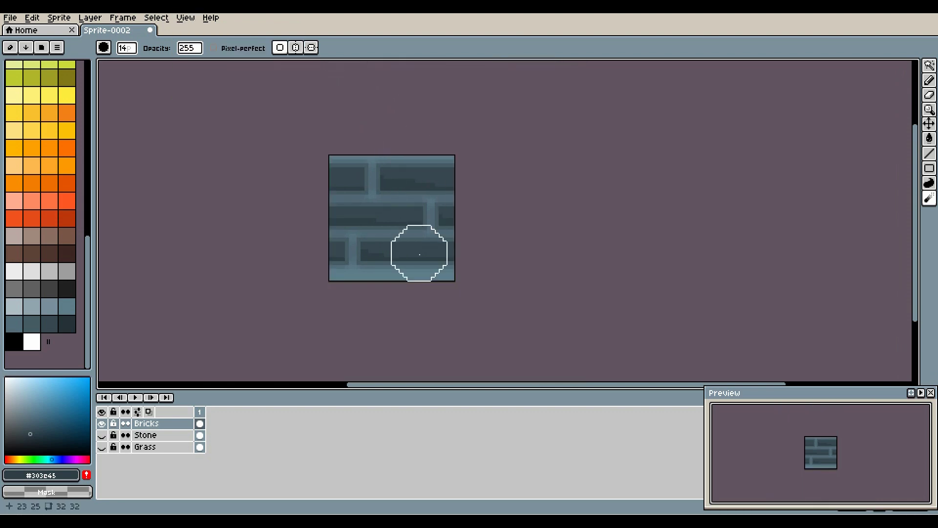
scroll(419, 251, up, 2)
drag(373, 224, 414, 246)
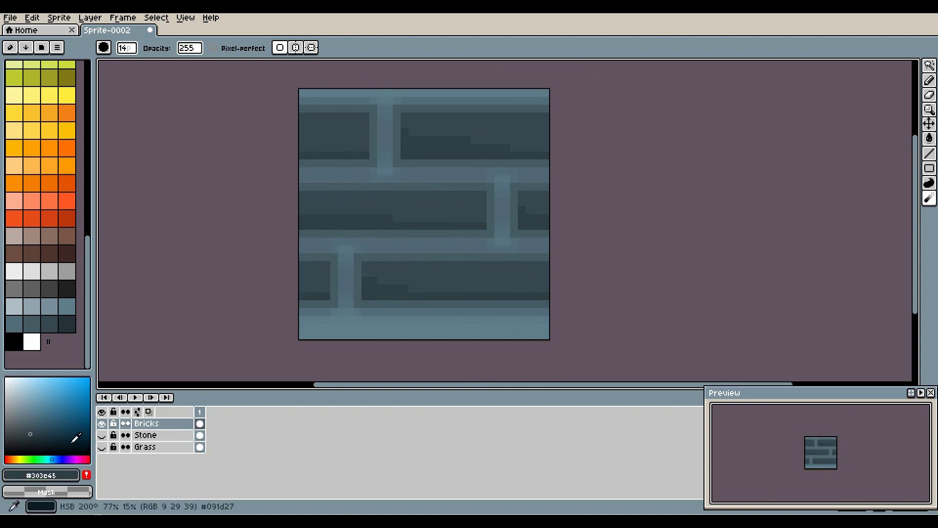
- Review the other tiles by showing only the Stone layer and then only the Grass layer
click(101, 435)
click(101, 423)
mouse_move(339, 264)
mouse_down()
mouse_move(327, 276)
mouse_move(337, 271)
mouse_up()
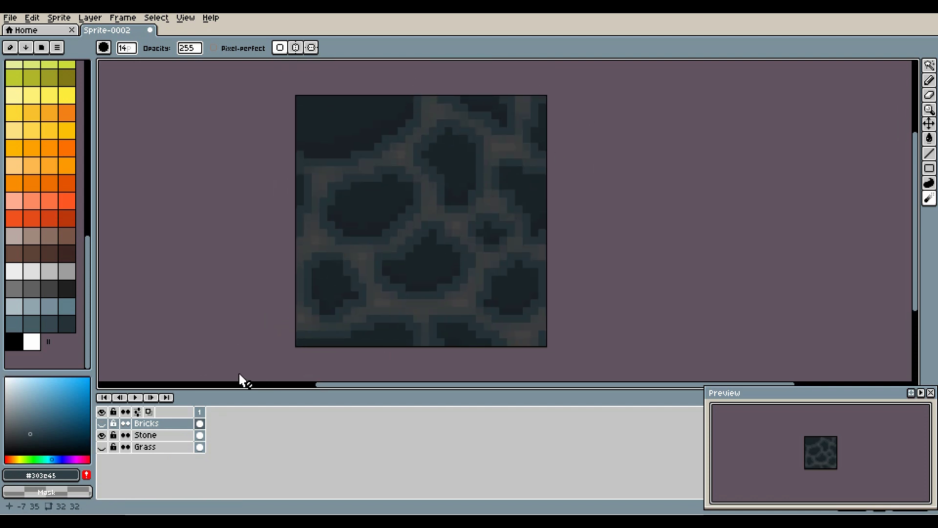
click(101, 446)
click(101, 435)
drag(456, 241, 422, 217)
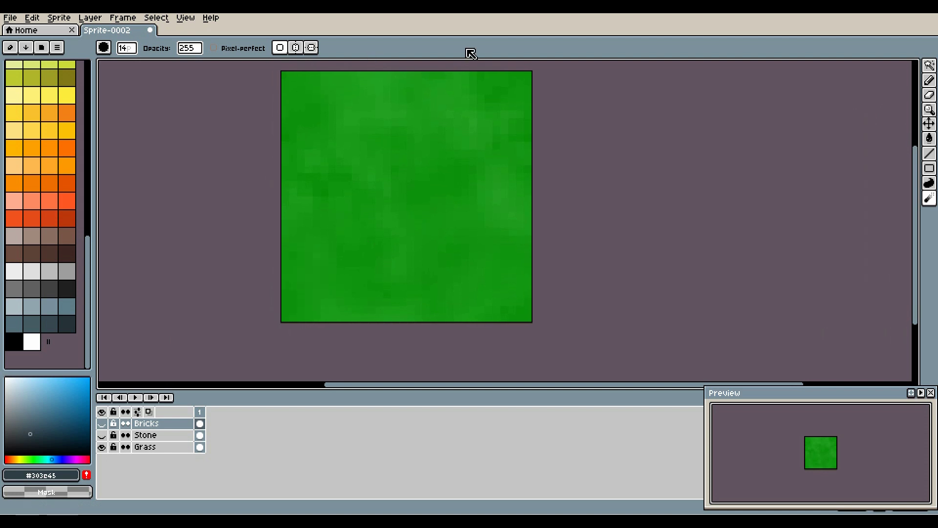